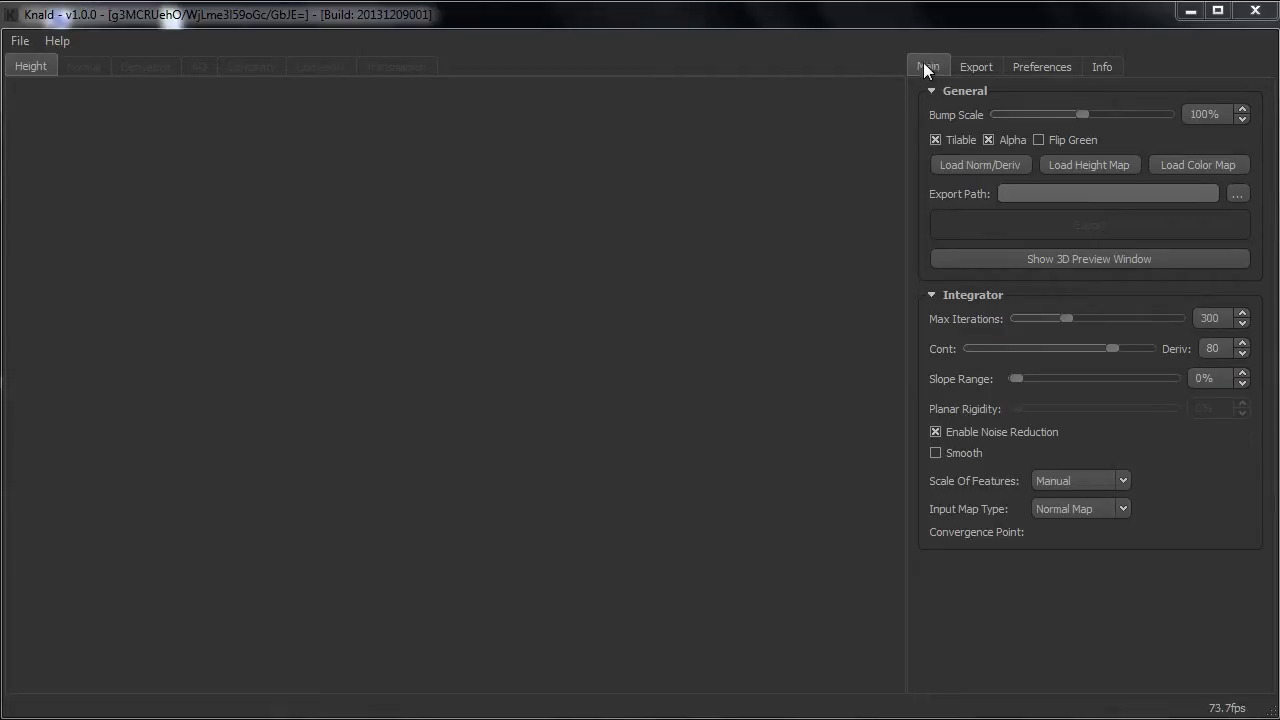
# Look through the export, preferences and image information settings, and return to the main settings.
pyautogui.click(975, 66)
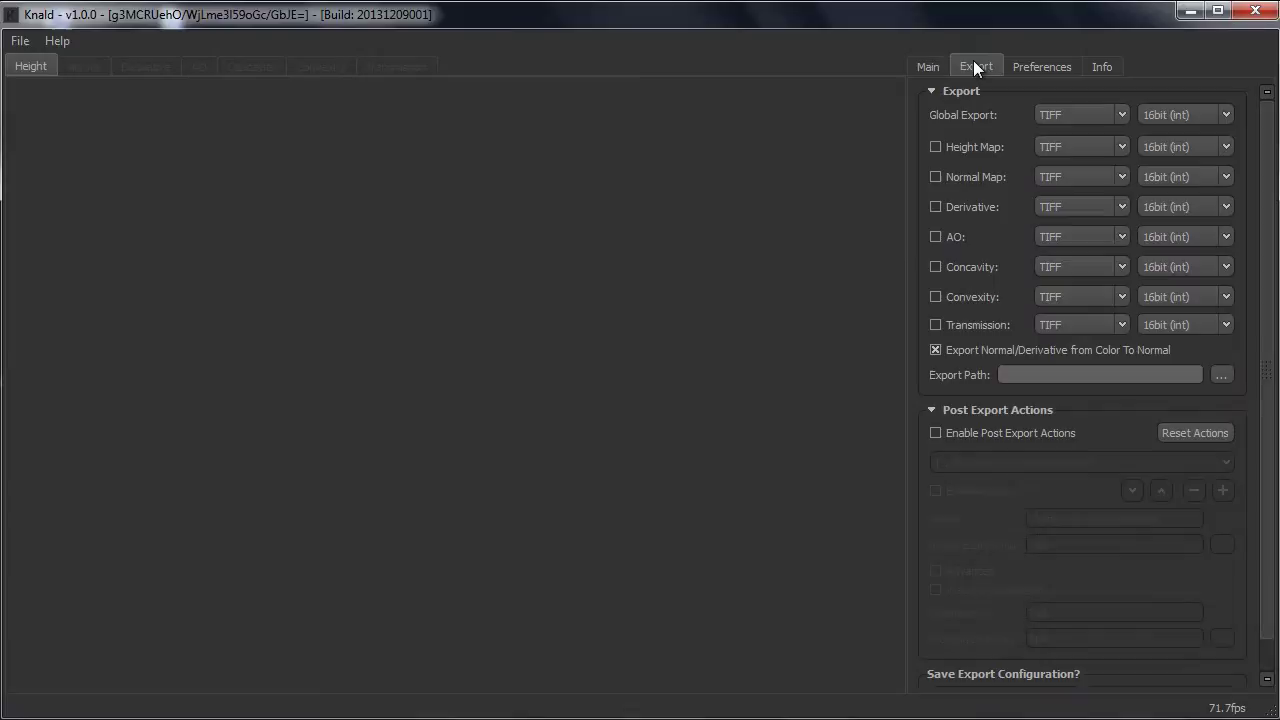
pyautogui.click(1040, 66)
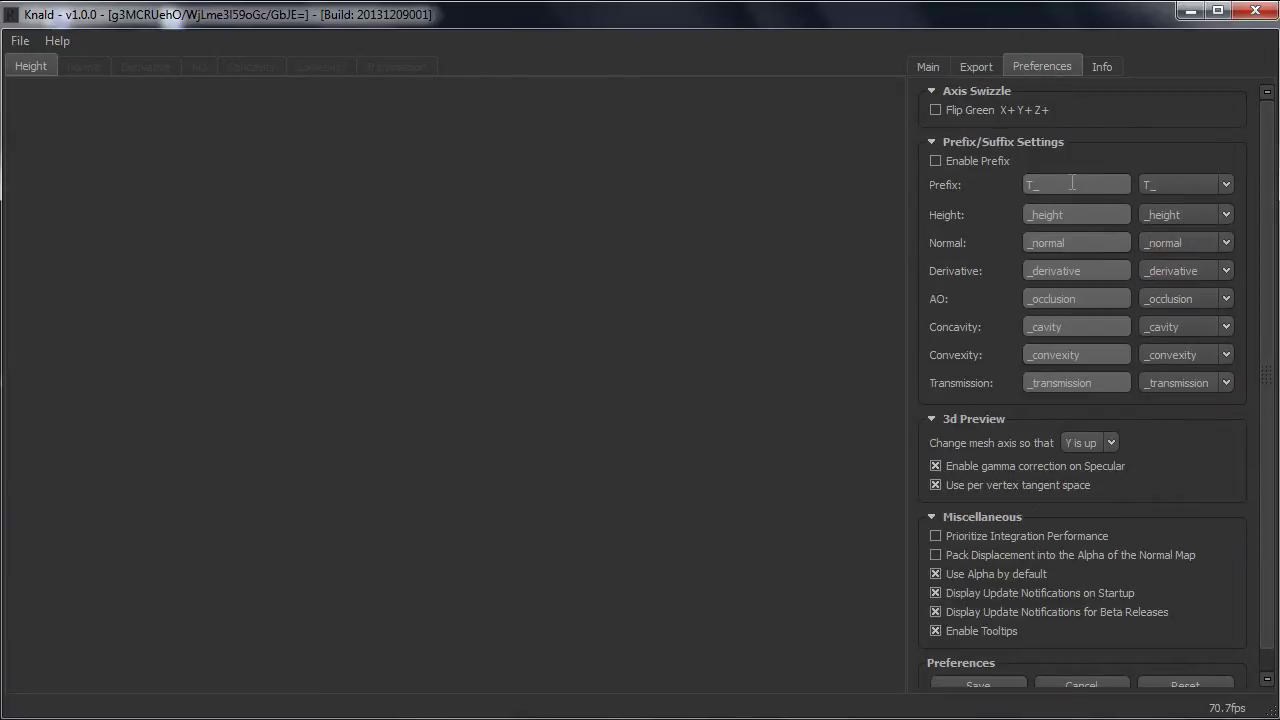
pyautogui.moveTo(1072, 183)
pyautogui.click(1097, 68)
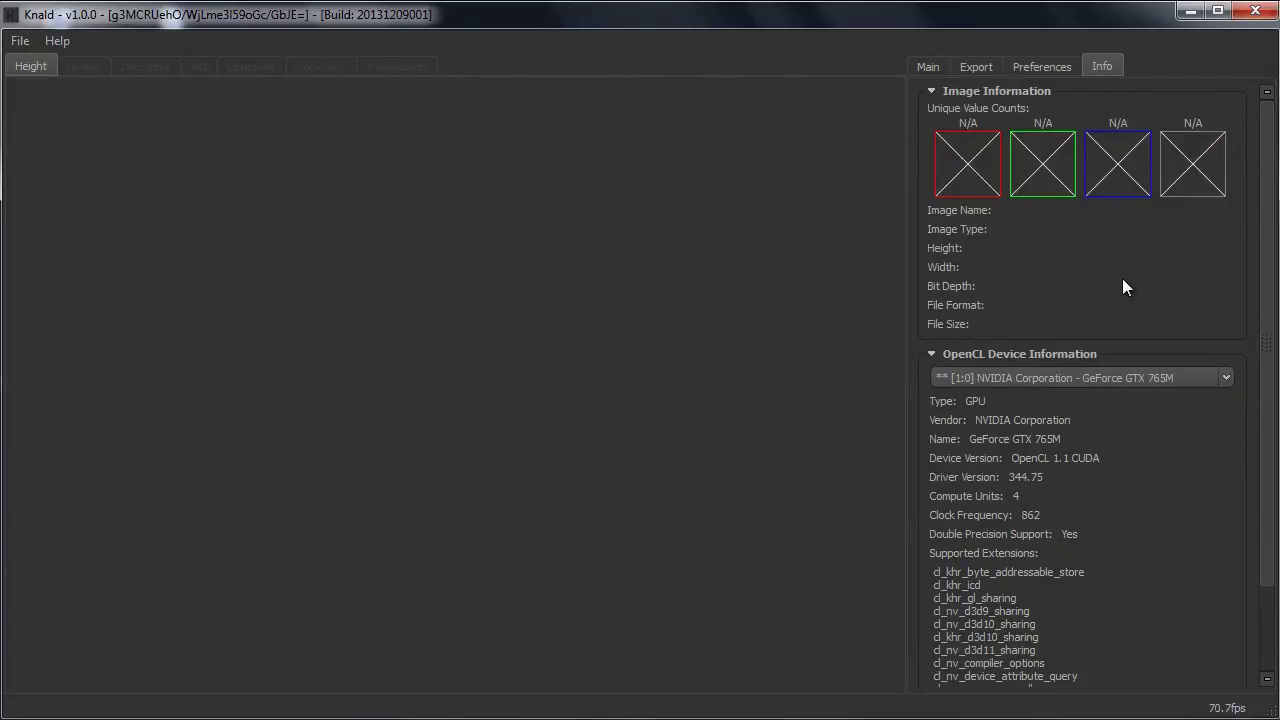
pyautogui.scroll(-2, 1122, 287)
pyautogui.scroll(2, 1122, 280)
pyautogui.click(927, 60)
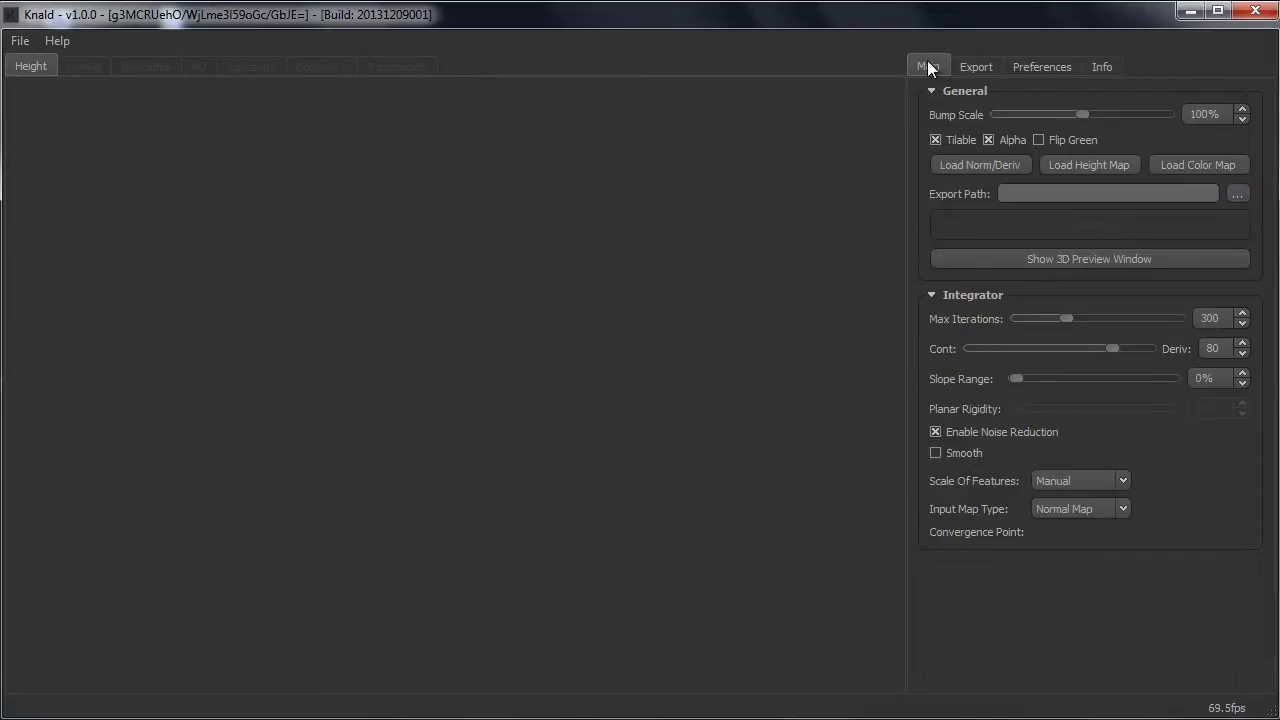
# Load the height map CynderBlocks_Height.png from the desktop folder 3Dmotive > KnaldIntroduction > Textures.
pyautogui.click(1060, 169)
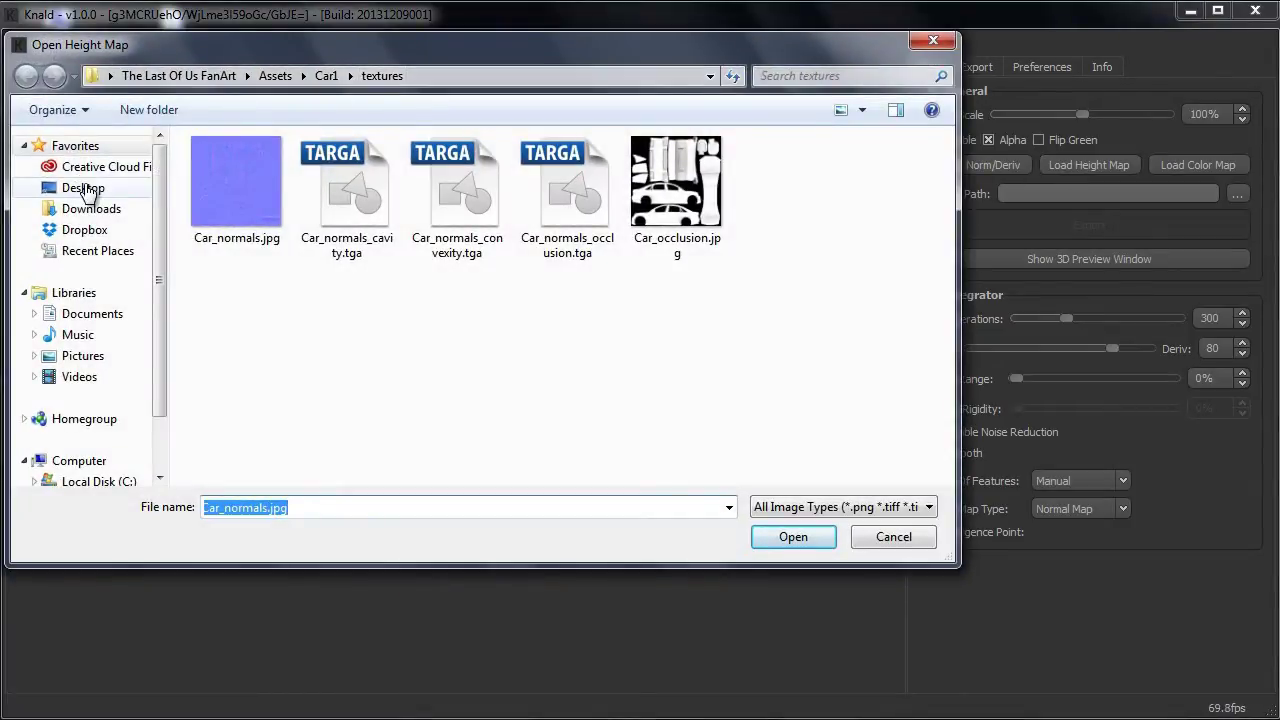
pyautogui.click(50, 188)
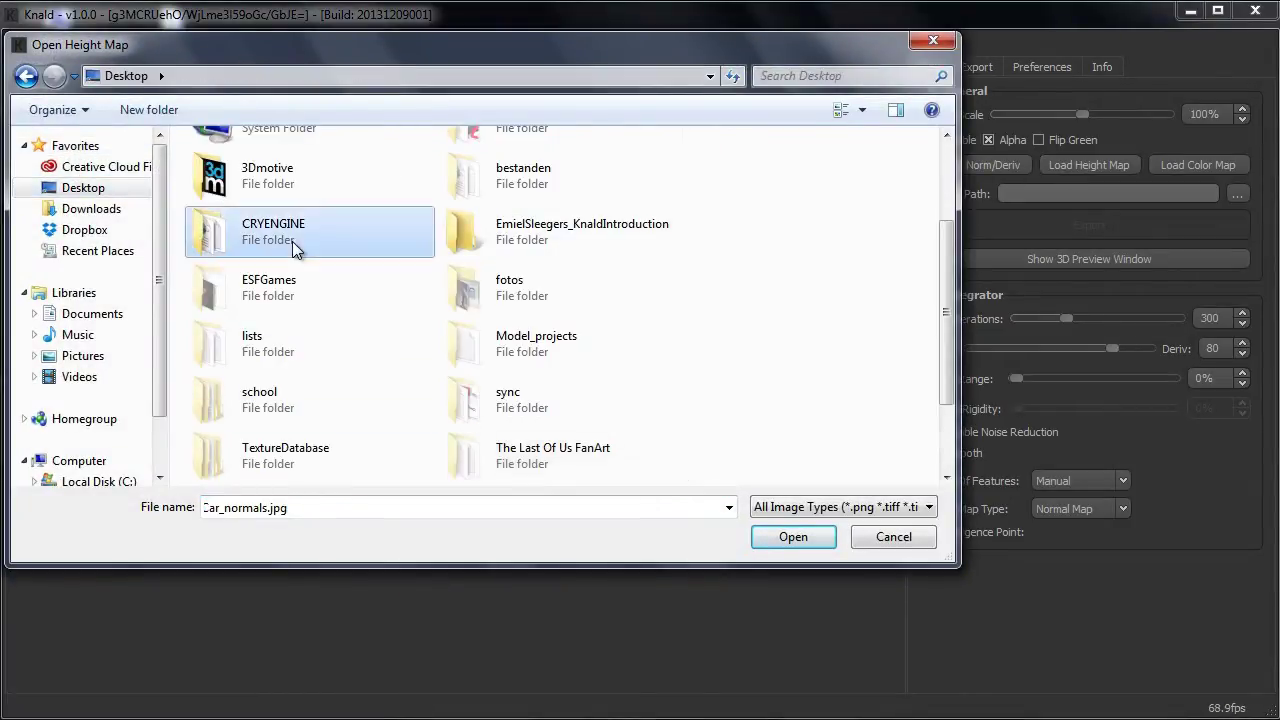
pyautogui.doubleClick(294, 242)
pyautogui.click(82, 186)
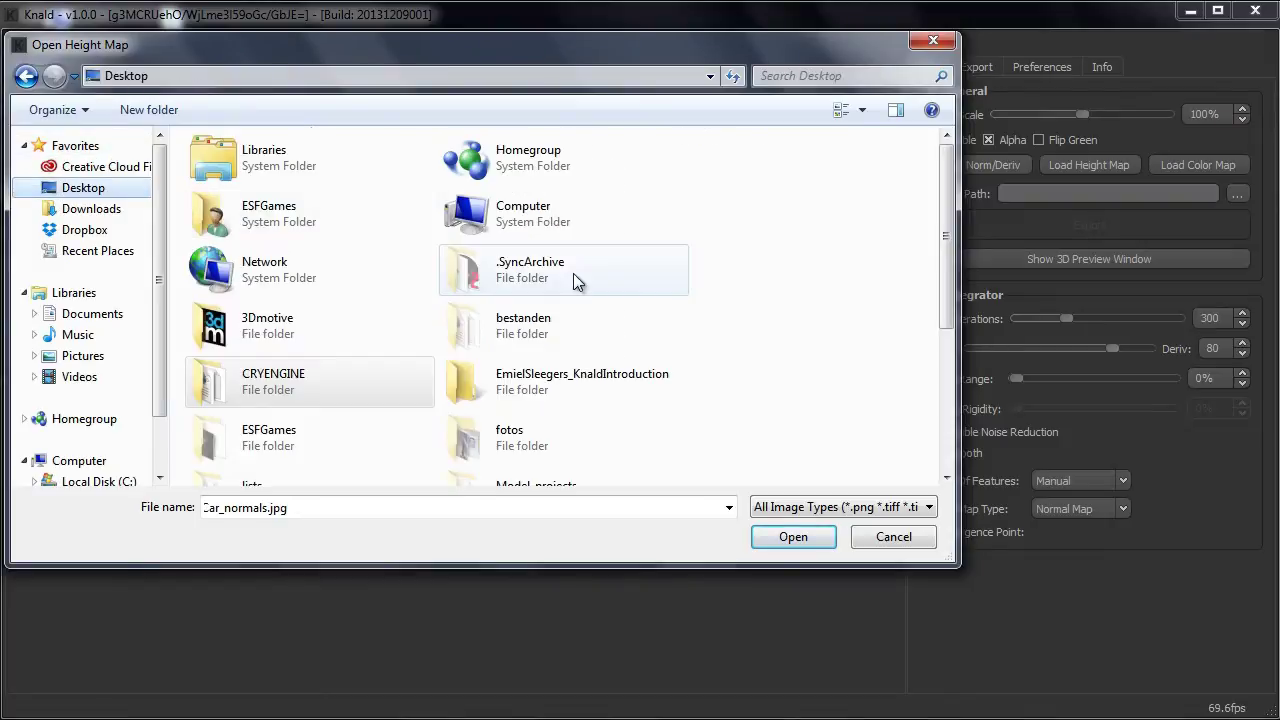
pyautogui.doubleClick(326, 334)
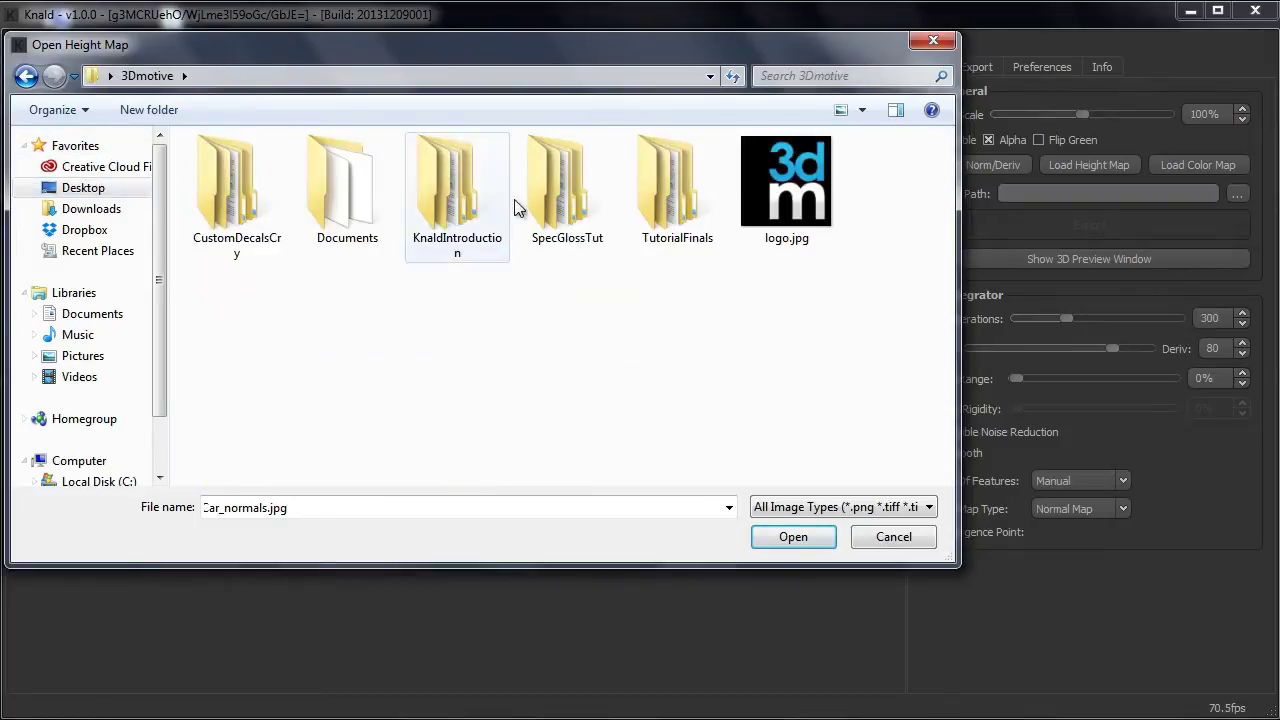
pyautogui.doubleClick(491, 206)
pyautogui.doubleClick(228, 170)
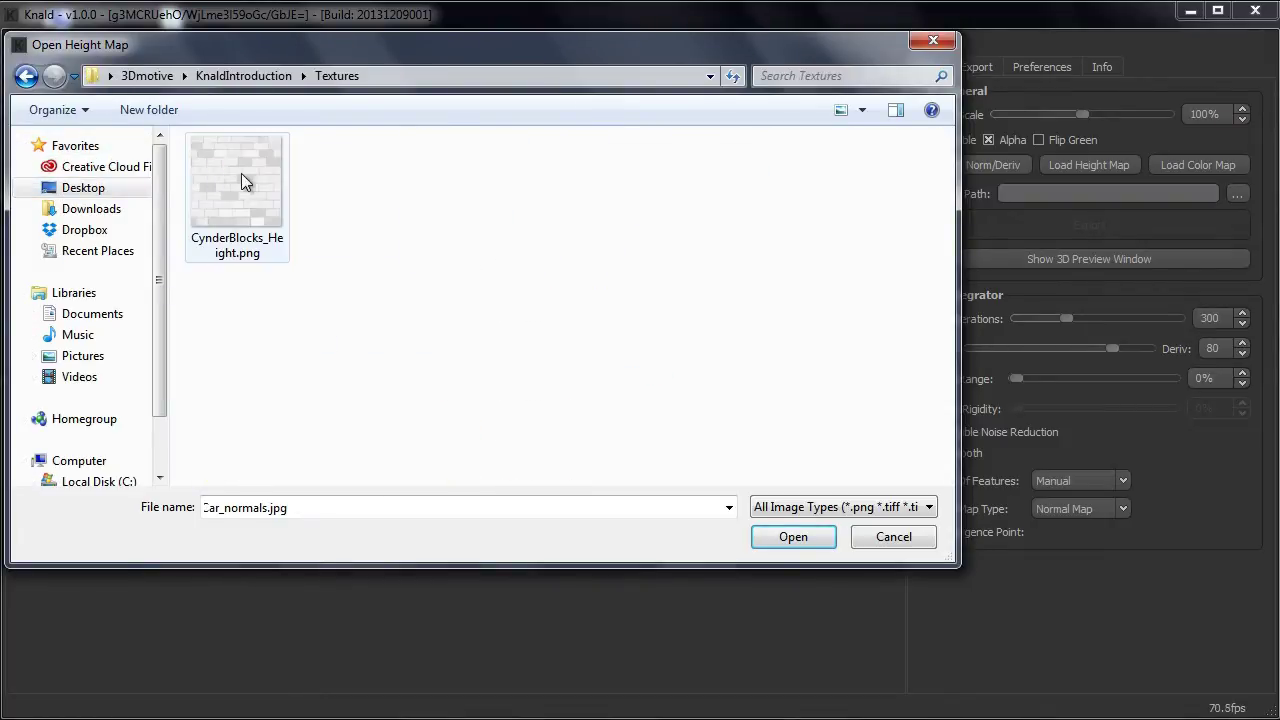
pyautogui.click(256, 174)
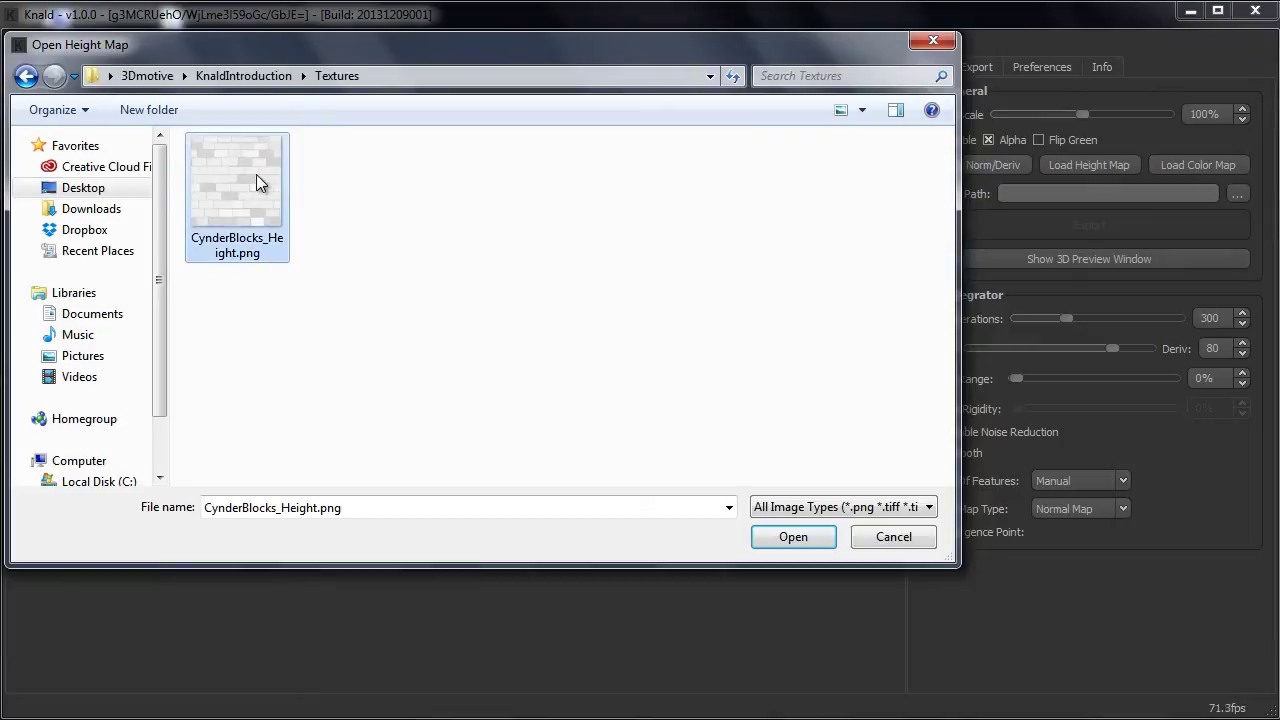
pyautogui.click(785, 536)
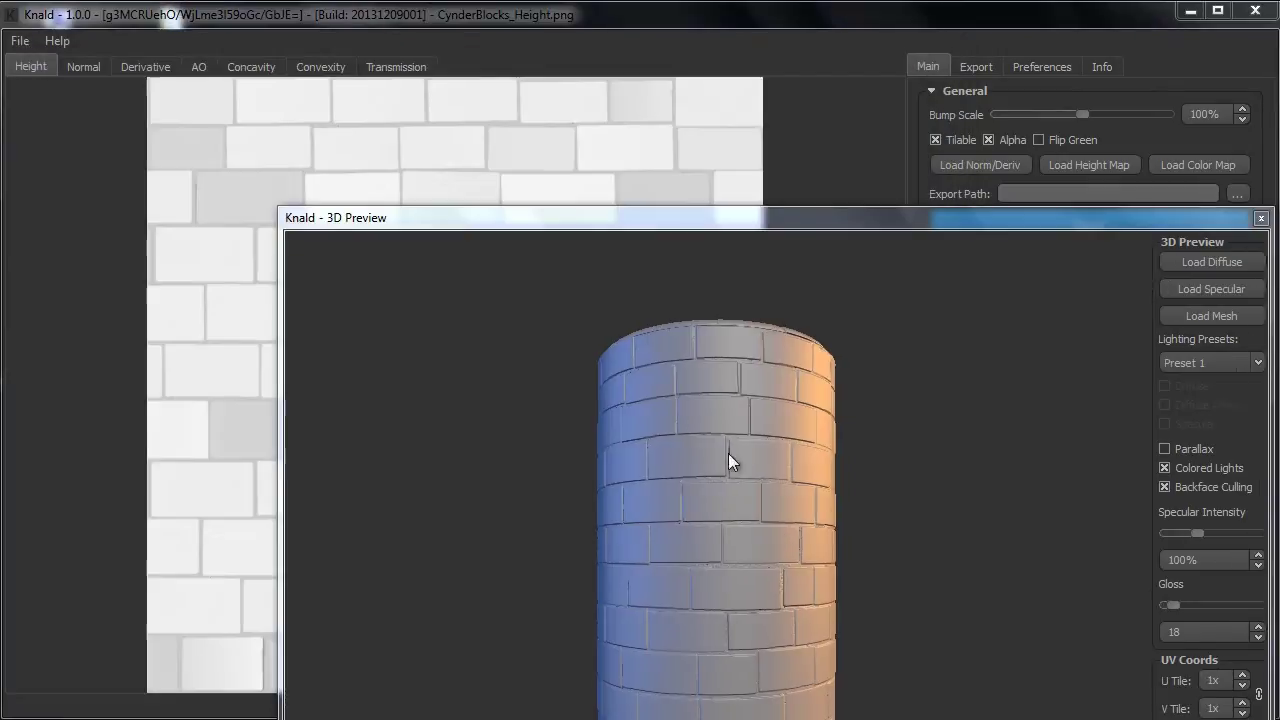
# Reposition and shrink the 3D preview window, and examine the brick surface on the cylinder up close.
pyautogui.moveTo(680, 223); pyautogui.dragTo(494, 93)
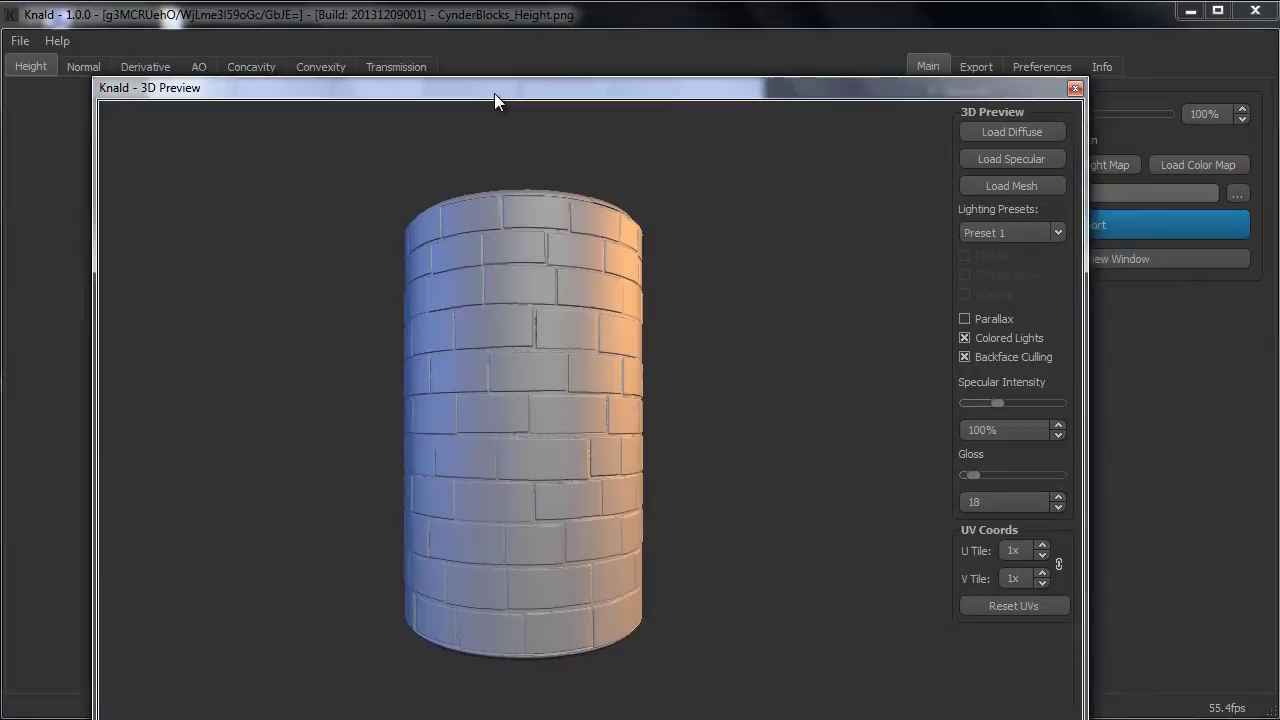
pyautogui.moveTo(307, 88)
pyautogui.mouseDown()
pyautogui.moveTo(489, 280)
pyautogui.moveTo(292, 75)
pyautogui.mouseUp()
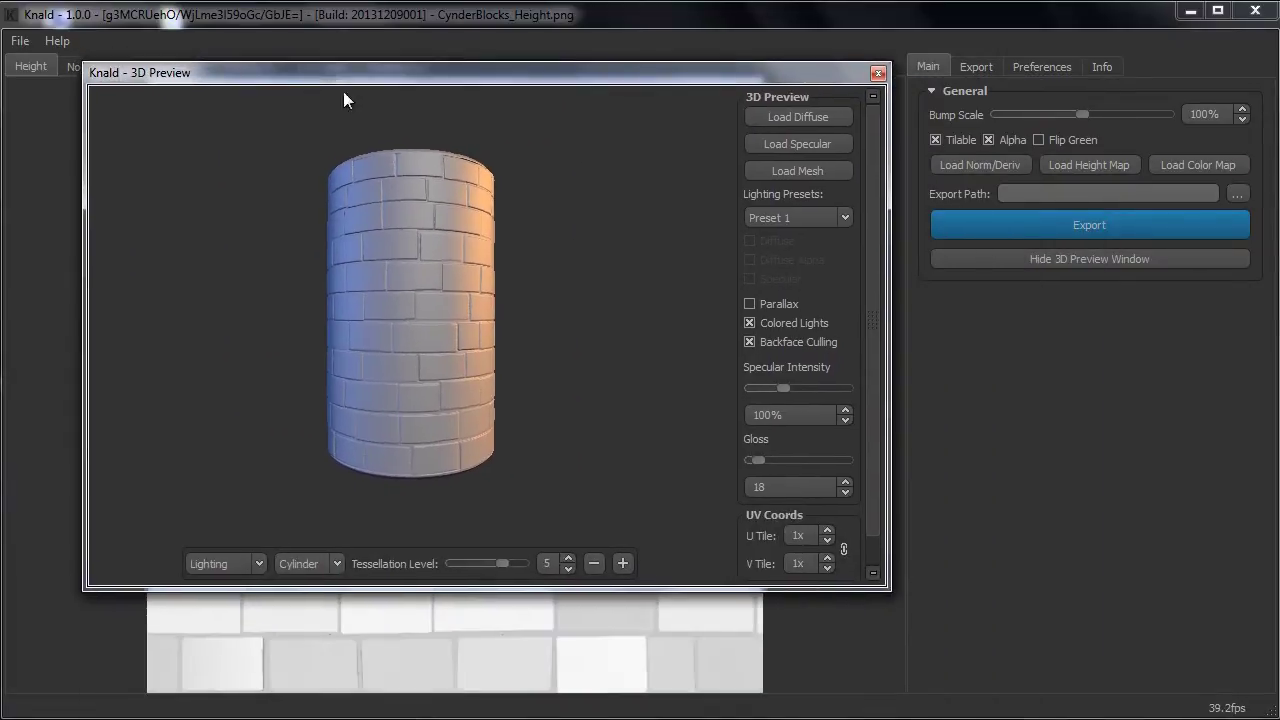
pyautogui.scroll(5, 529, 218)
pyautogui.moveTo(526, 218)
pyautogui.mouseDown()
pyautogui.moveTo(552, 241)
pyautogui.moveTo(578, 223)
pyautogui.moveTo(536, 234)
pyautogui.mouseUp()
pyautogui.scroll(-5, 536, 234)
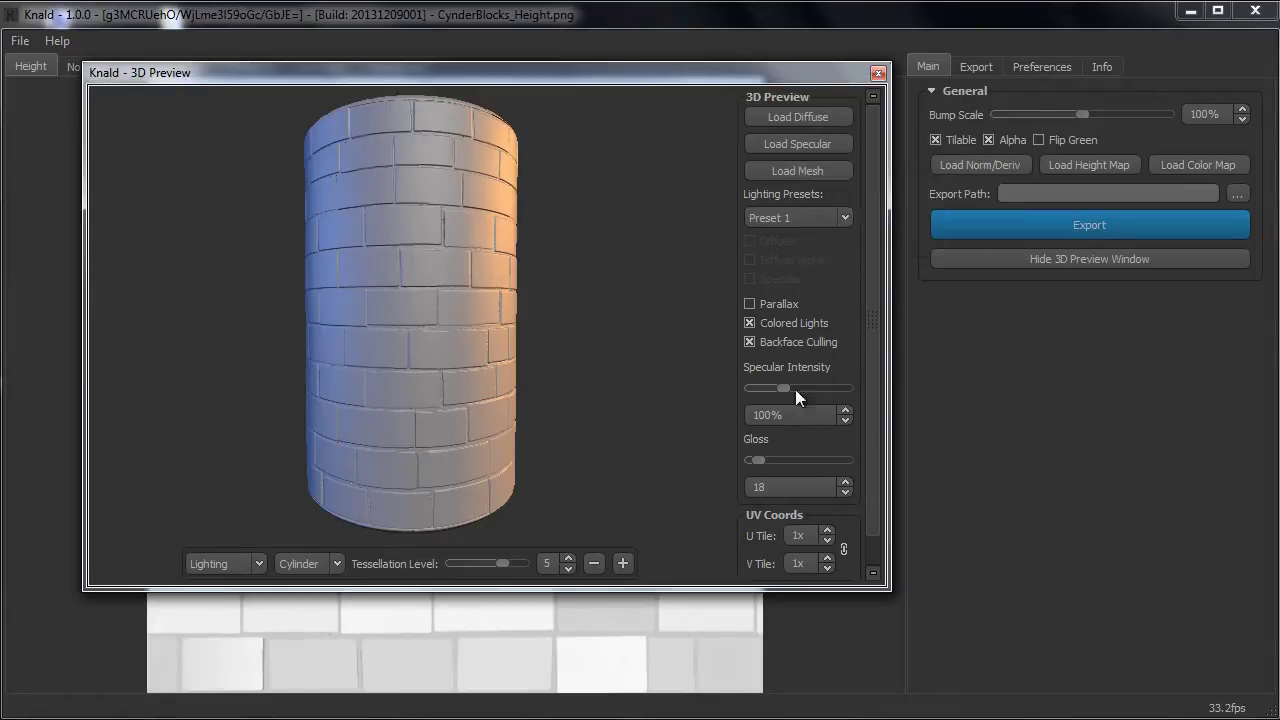
# Set the 3D preview's specular intensity to 121% and gloss to 25, keeping the U tiling at 1x.
pyautogui.moveTo(786, 389)
pyautogui.mouseDown()
pyautogui.moveTo(859, 388)
pyautogui.moveTo(772, 388)
pyautogui.moveTo(796, 389)
pyautogui.mouseUp()
pyautogui.click(749, 342)
pyautogui.scroll(-2, 875, 311)
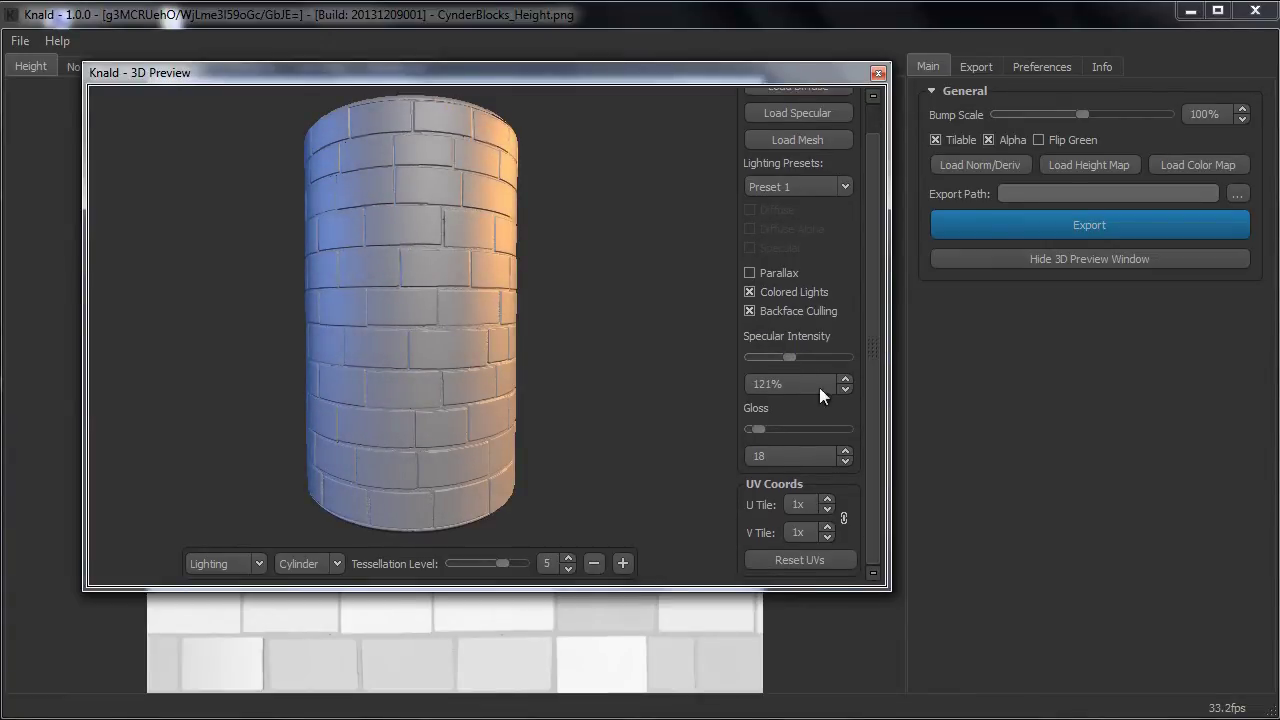
pyautogui.moveTo(757, 429)
pyautogui.mouseDown()
pyautogui.moveTo(787, 428)
pyautogui.moveTo(763, 429)
pyautogui.mouseUp()
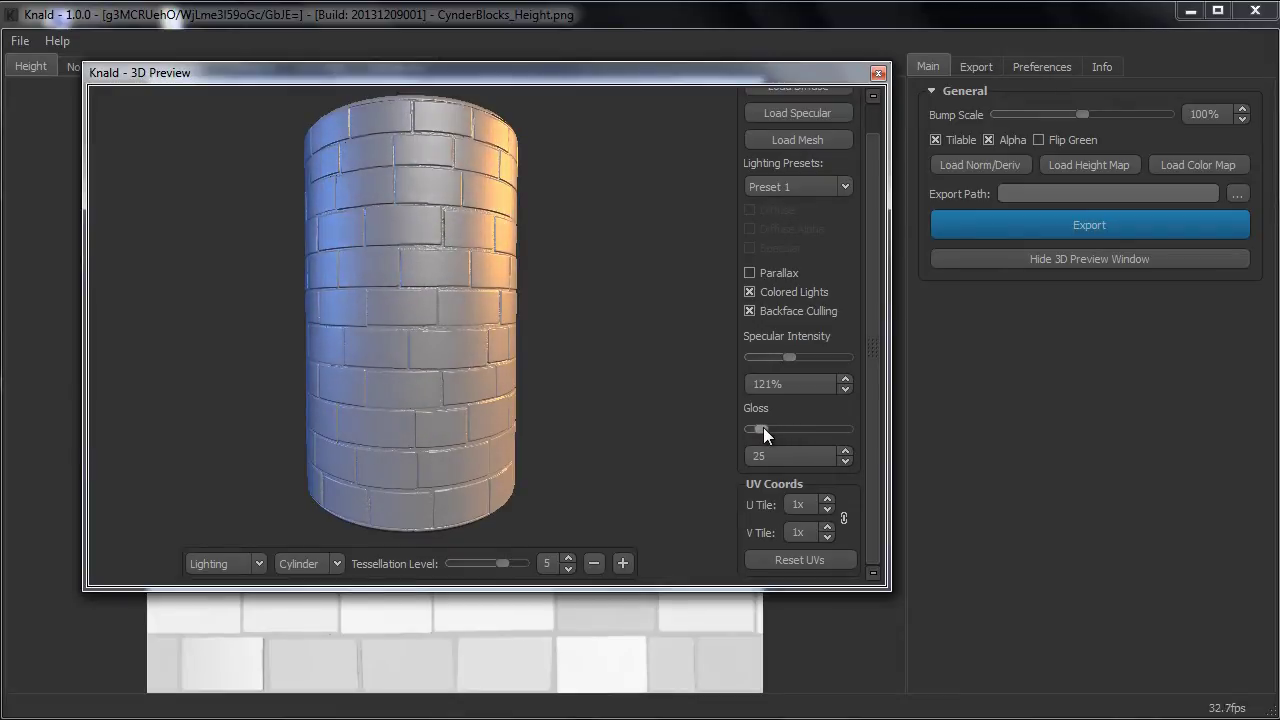
pyautogui.click(826, 499)
pyautogui.click(826, 509)
# Inspect the cylinder from another angle and close the 3D preview window.
pyautogui.moveTo(629, 271); pyautogui.dragTo(617, 306)
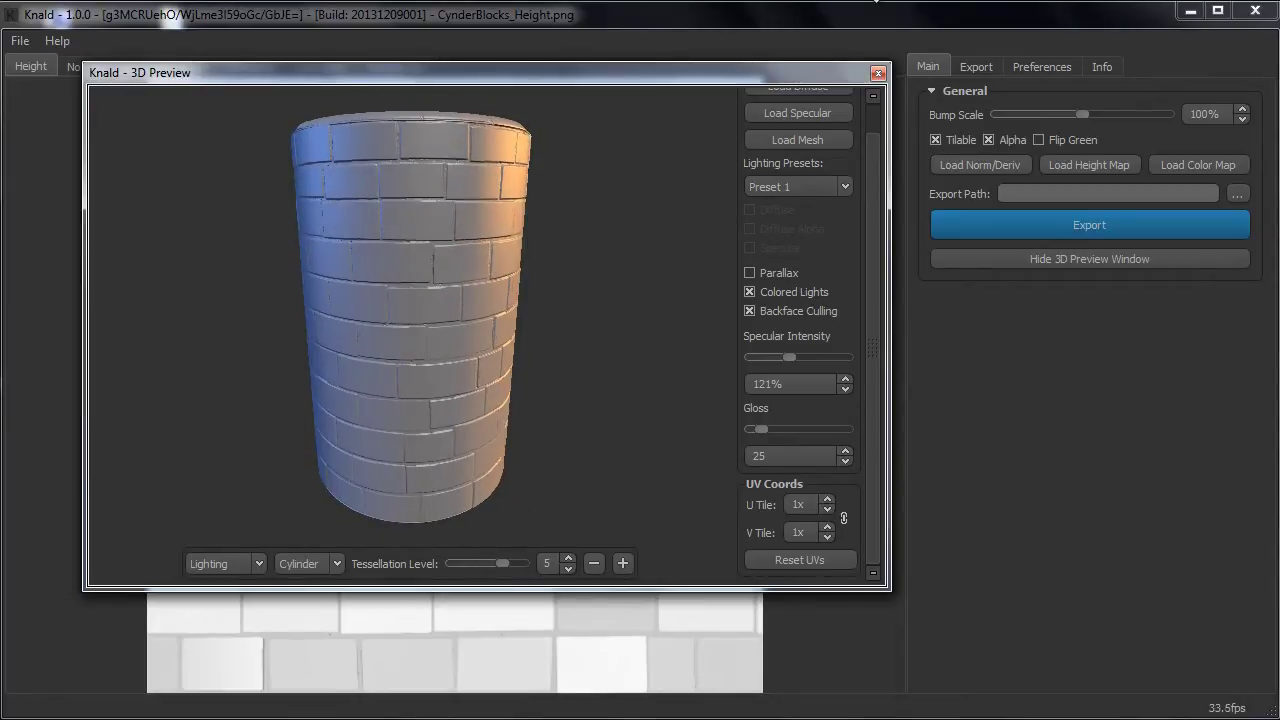
pyautogui.moveTo(808, 75); pyautogui.dragTo(804, 133)
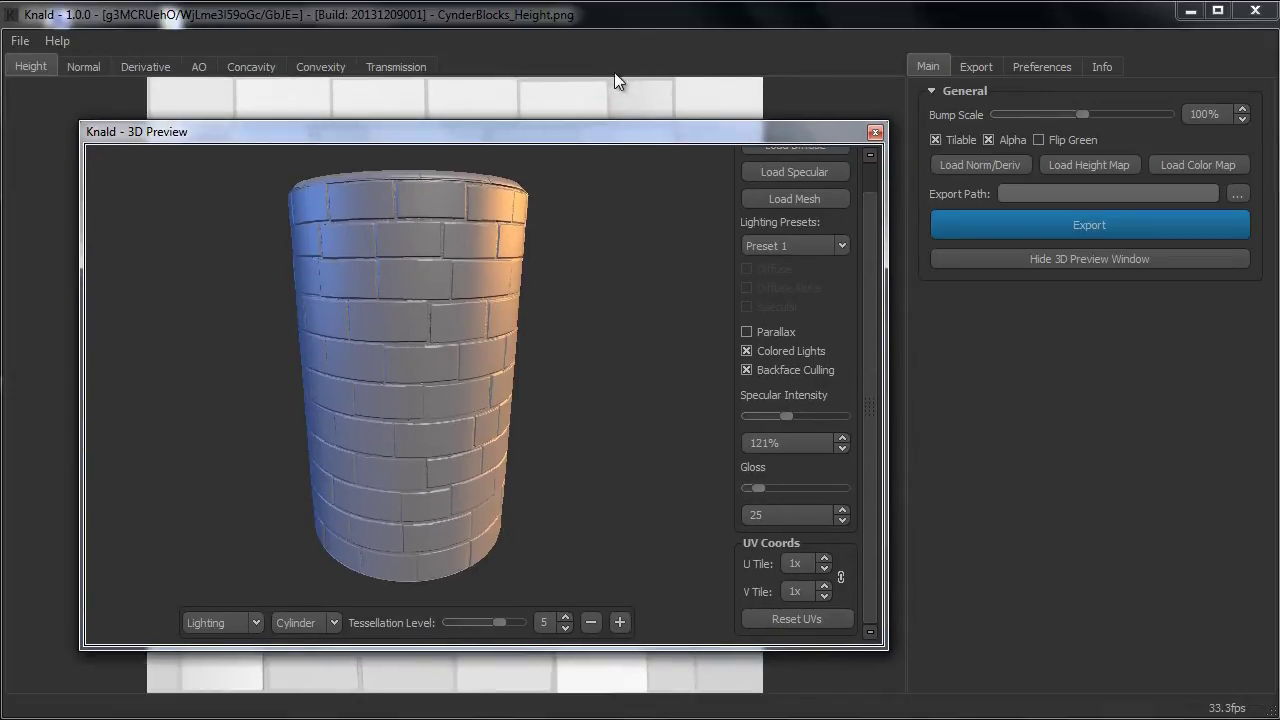
pyautogui.click(875, 133)
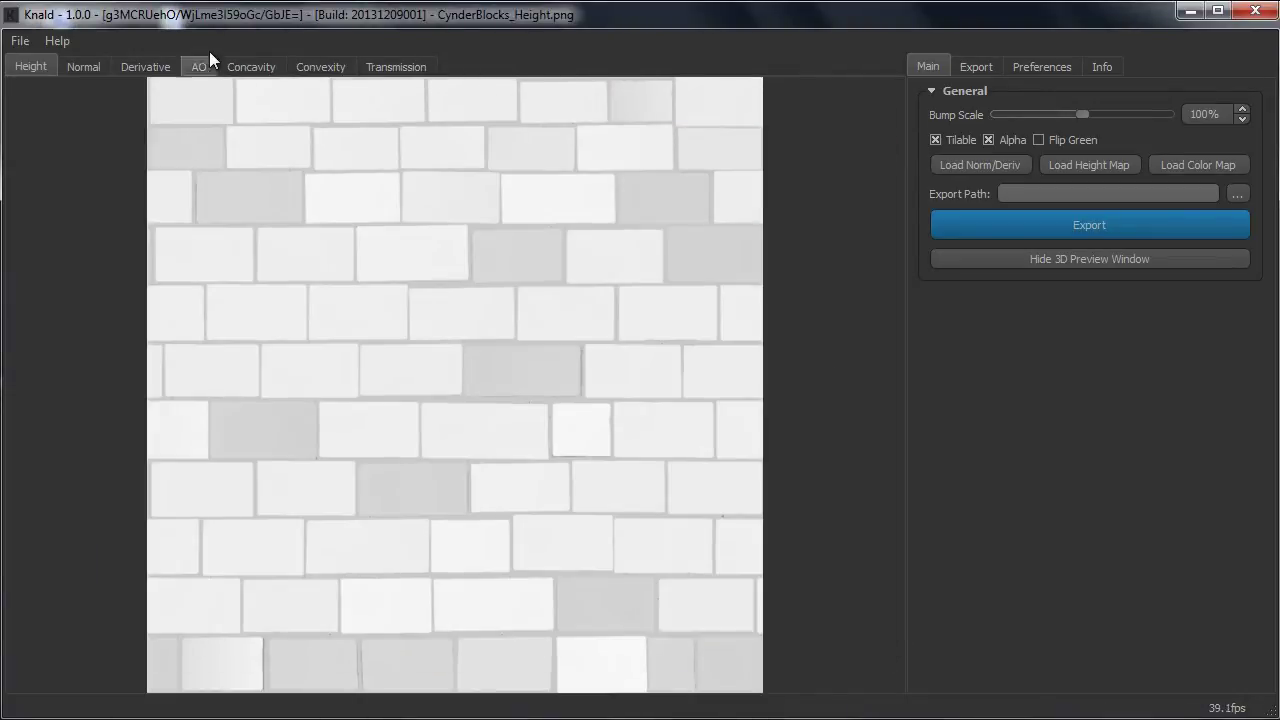
# Review the generated normal, derivative, AO, concavity, convexity and transmission maps one after another.
pyautogui.click(92, 63)
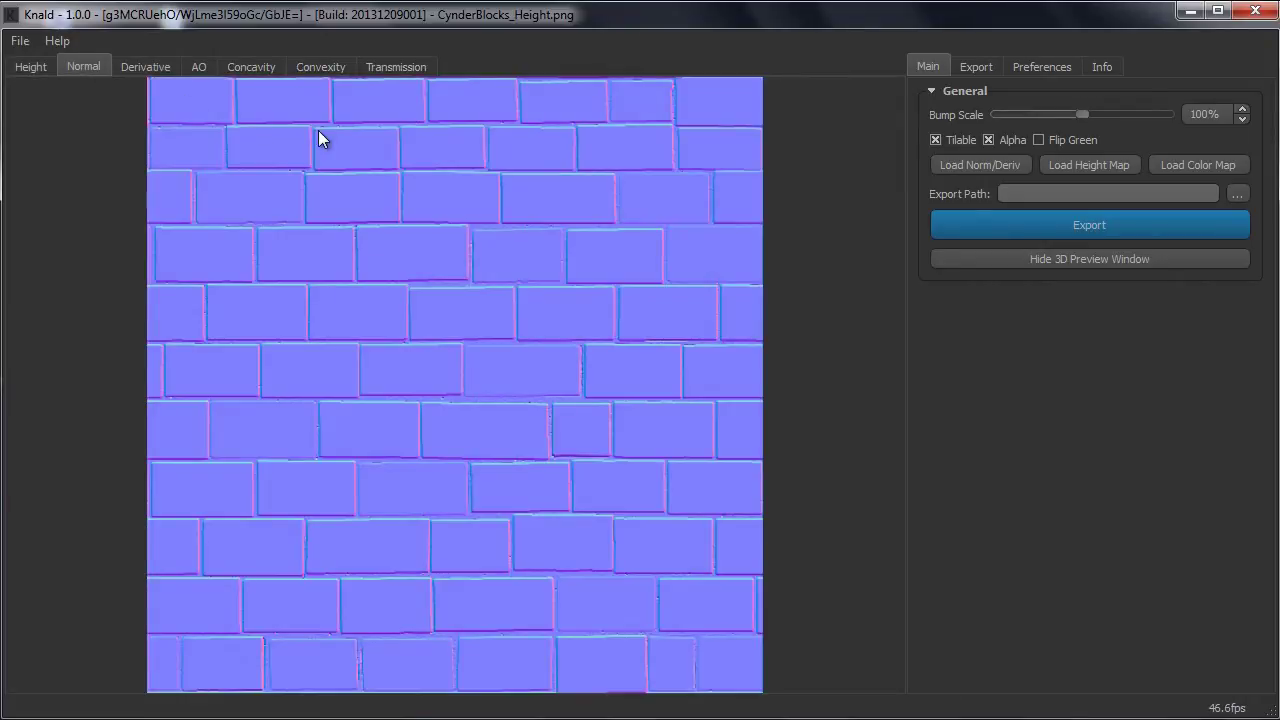
pyautogui.click(147, 66)
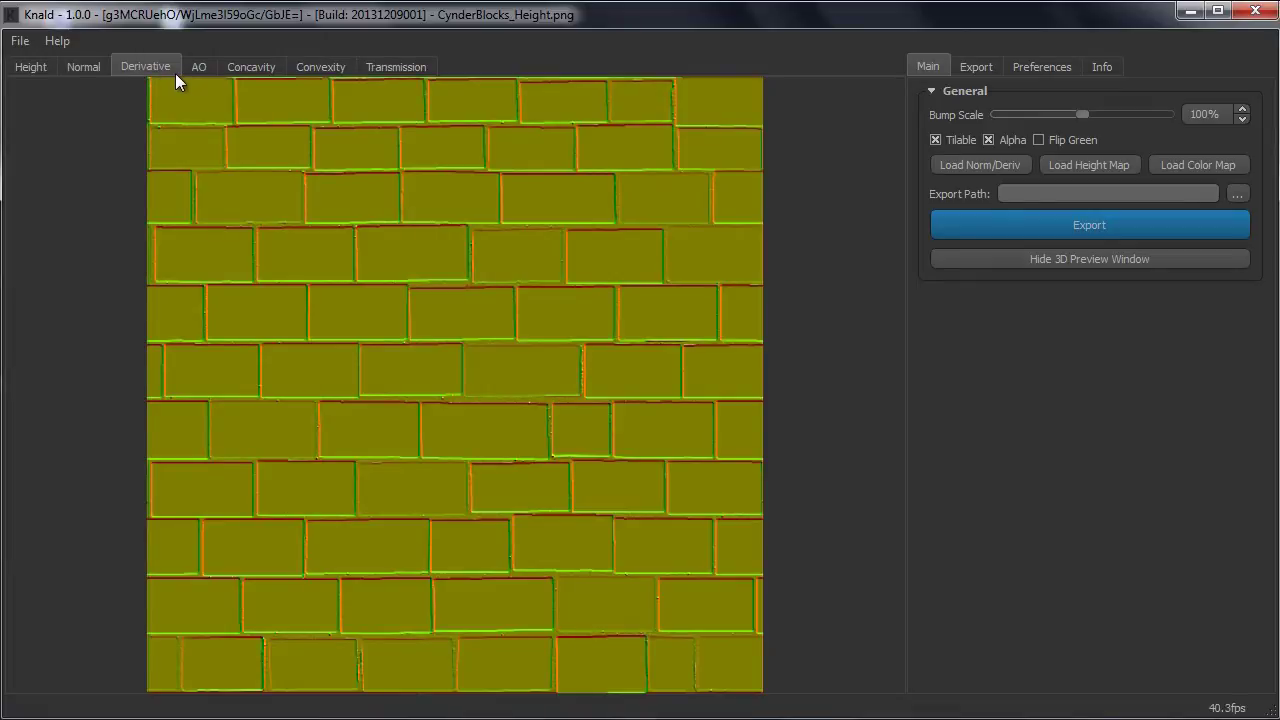
pyautogui.click(200, 66)
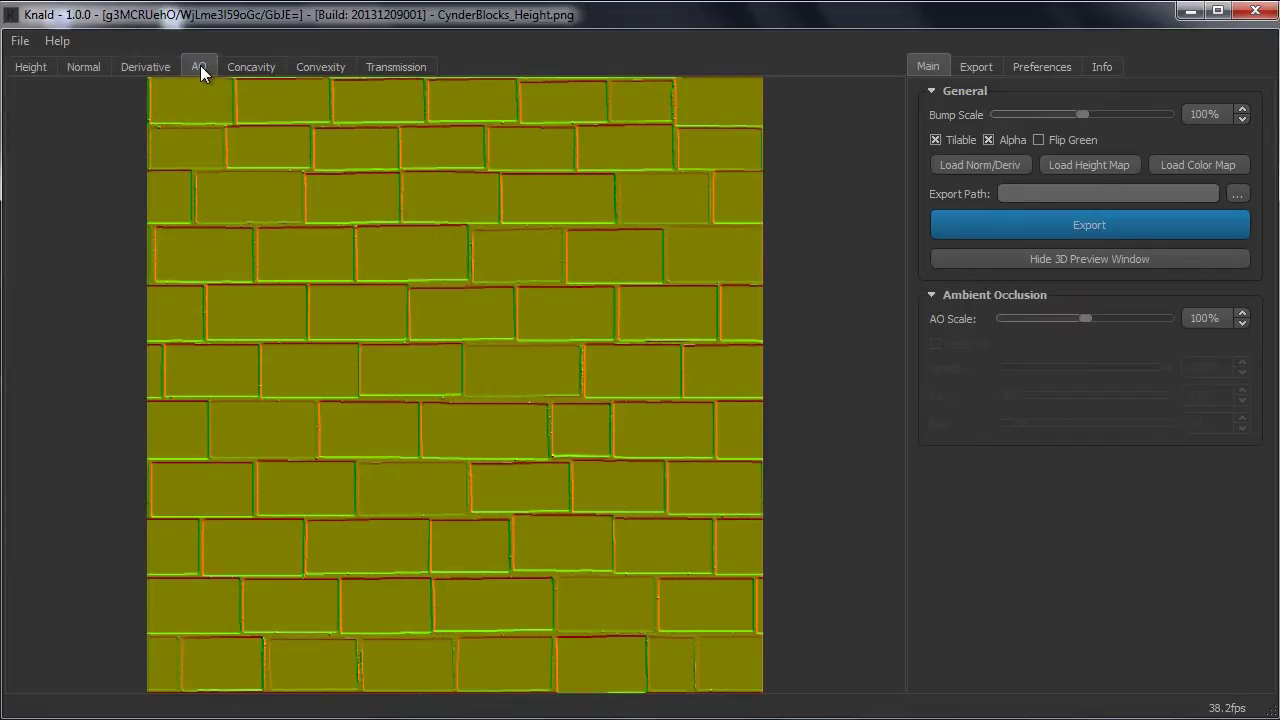
pyautogui.click(242, 65)
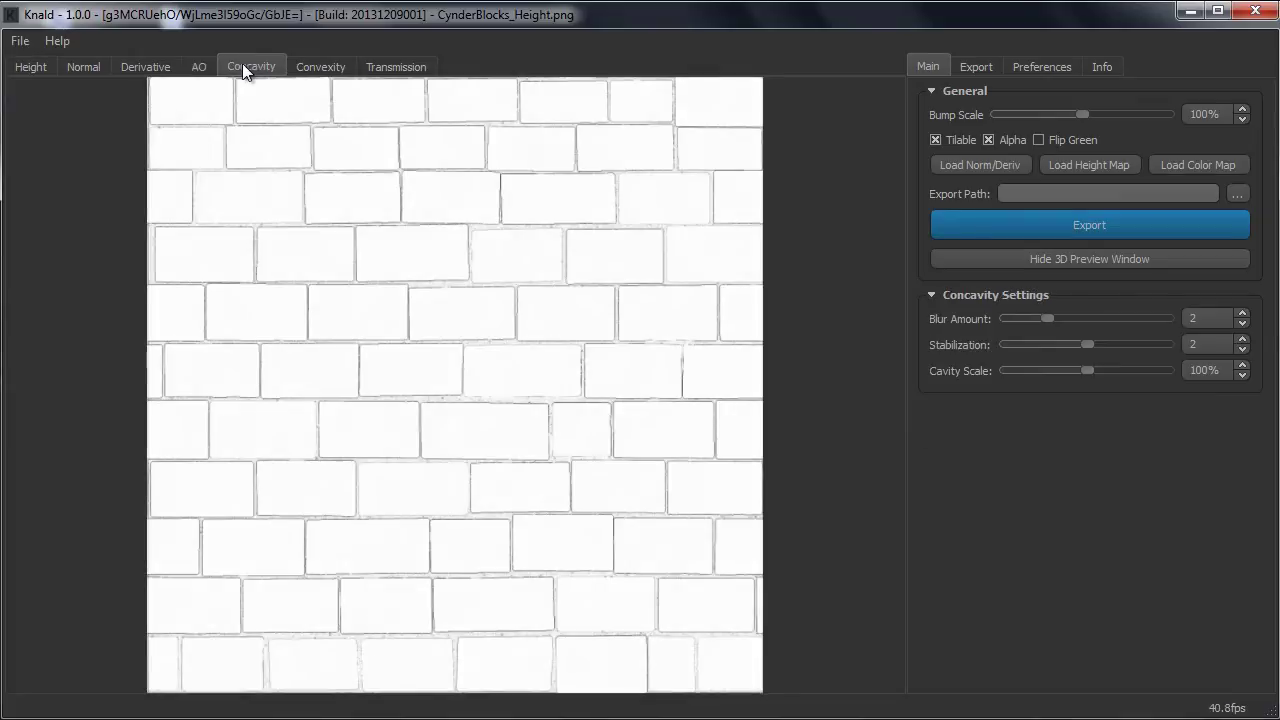
pyautogui.click(327, 69)
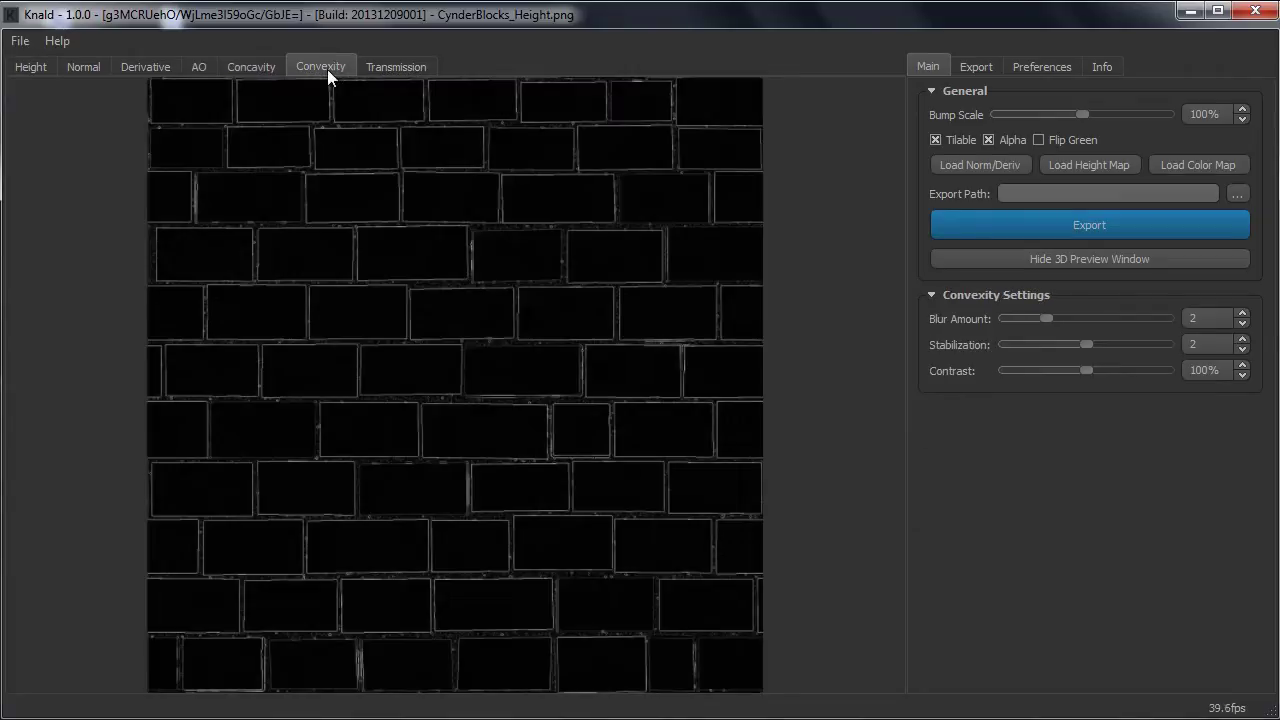
pyautogui.click(395, 66)
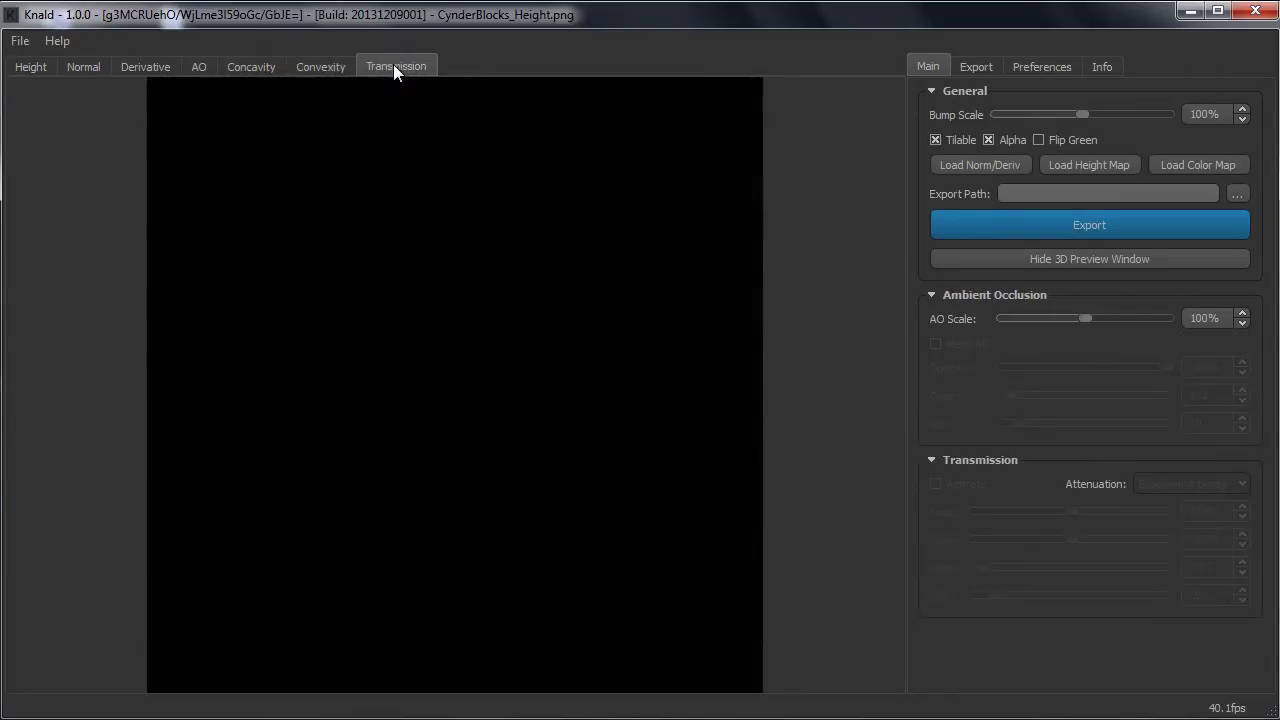
pyautogui.click(97, 70)
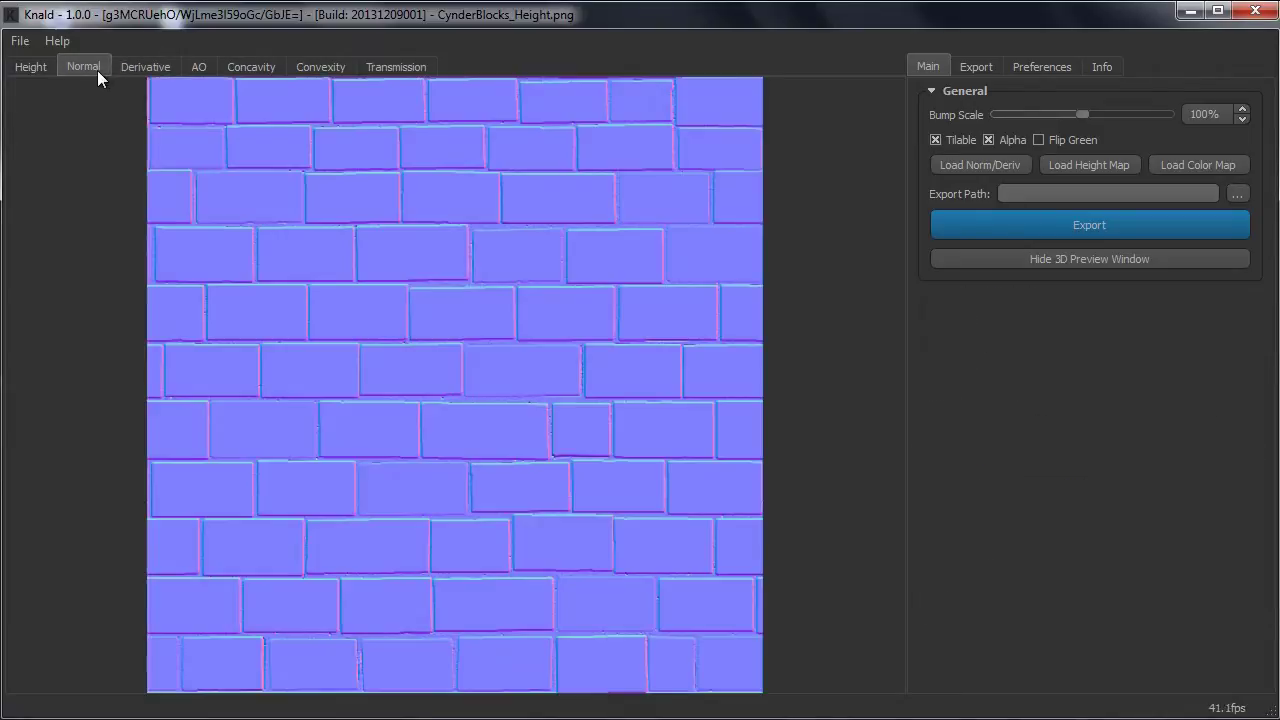
pyautogui.click(203, 64)
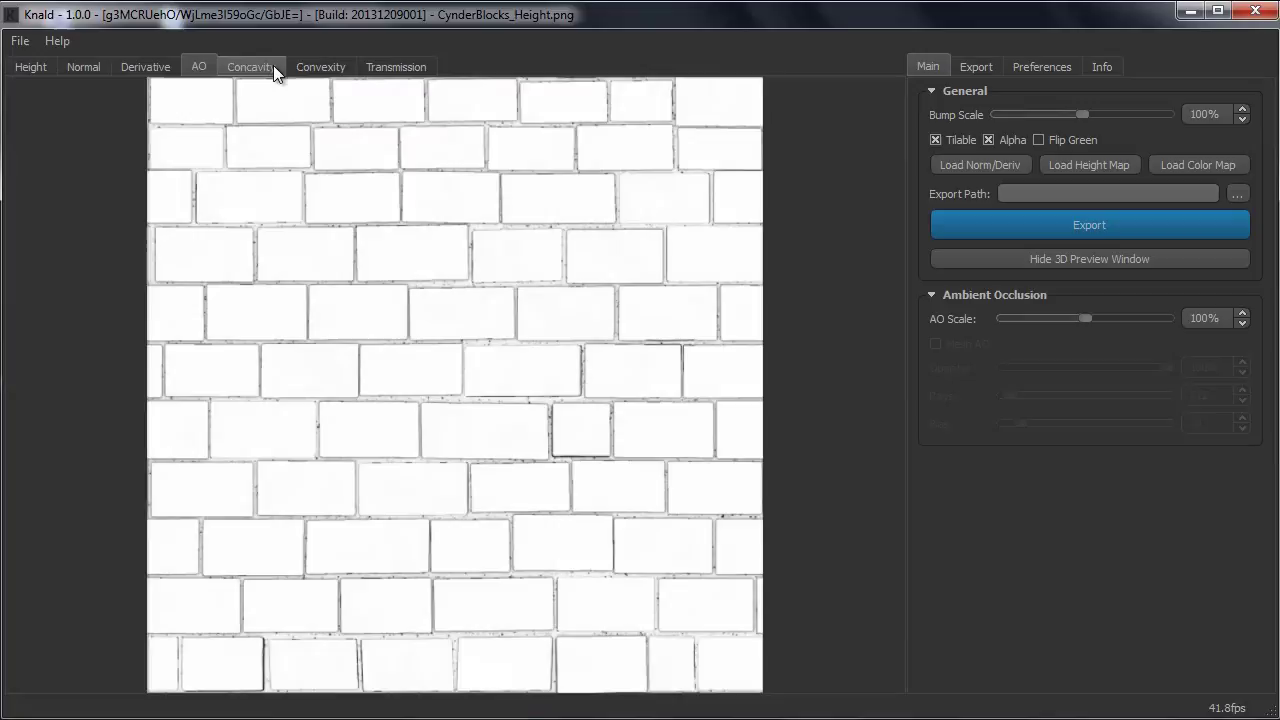
pyautogui.click(273, 65)
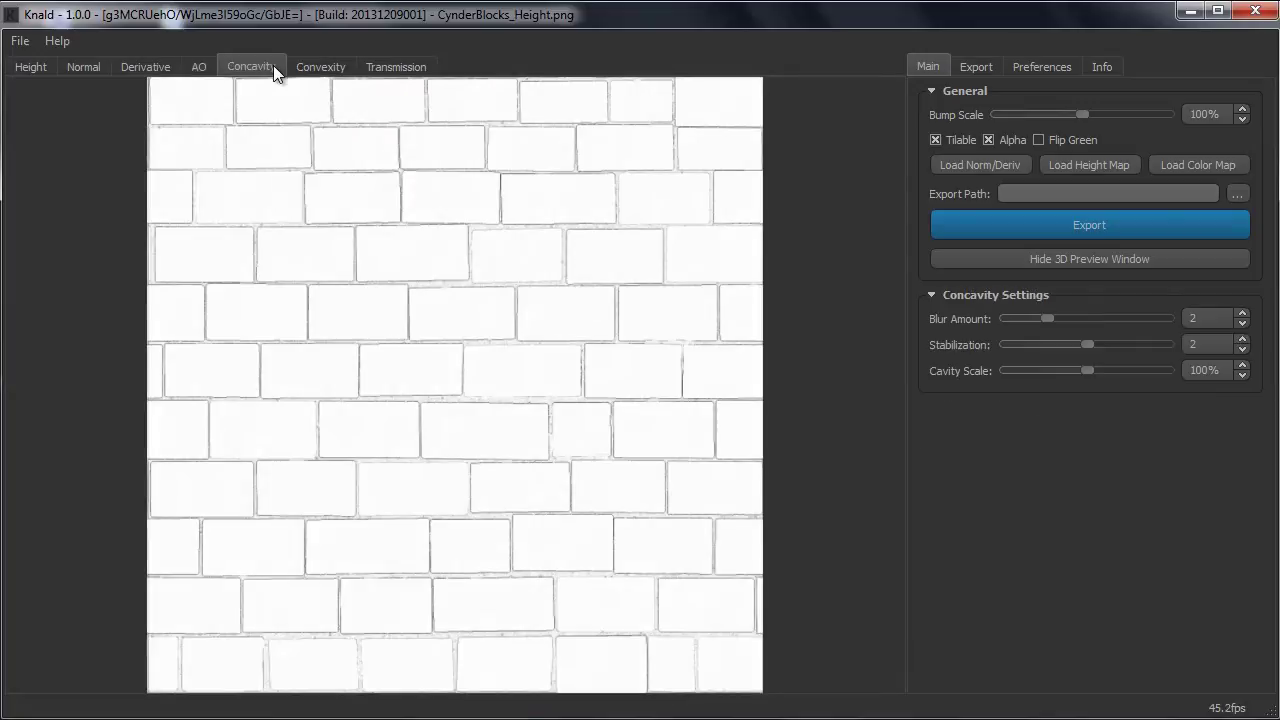
pyautogui.click(344, 67)
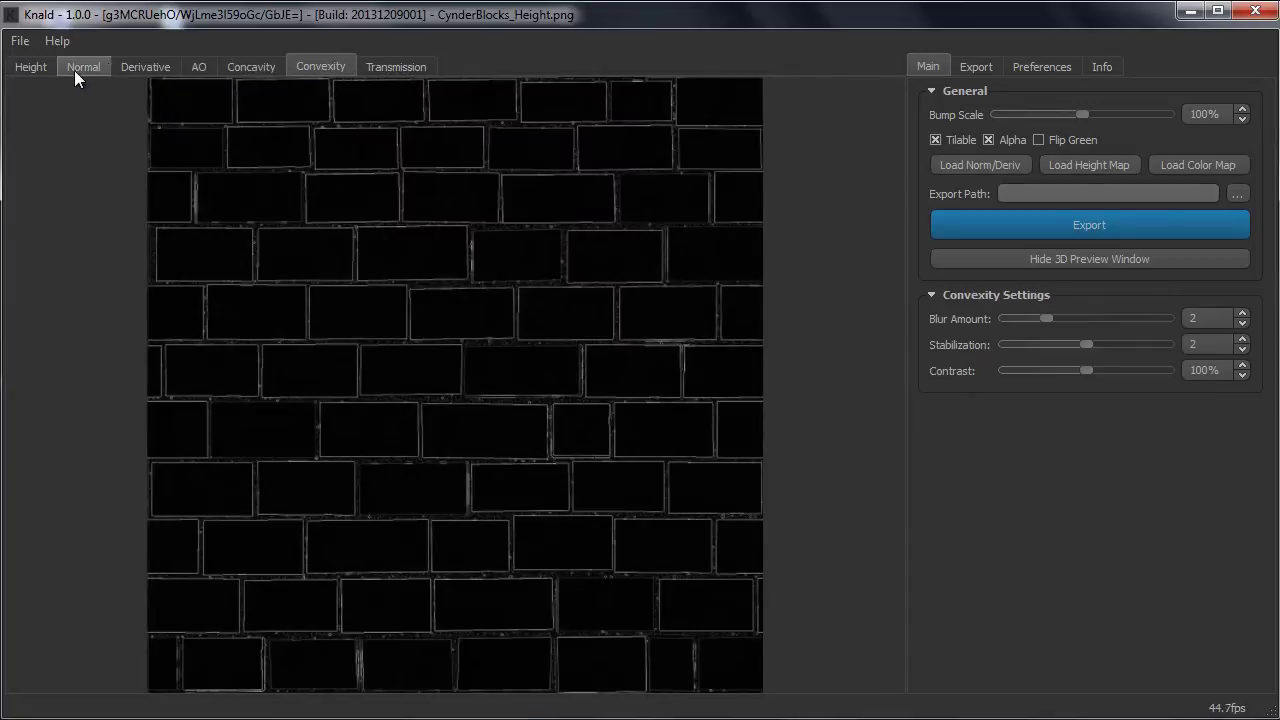
# Set the bump scale to 165%, checking its effect on the normal and derivative maps.
pyautogui.click(86, 64)
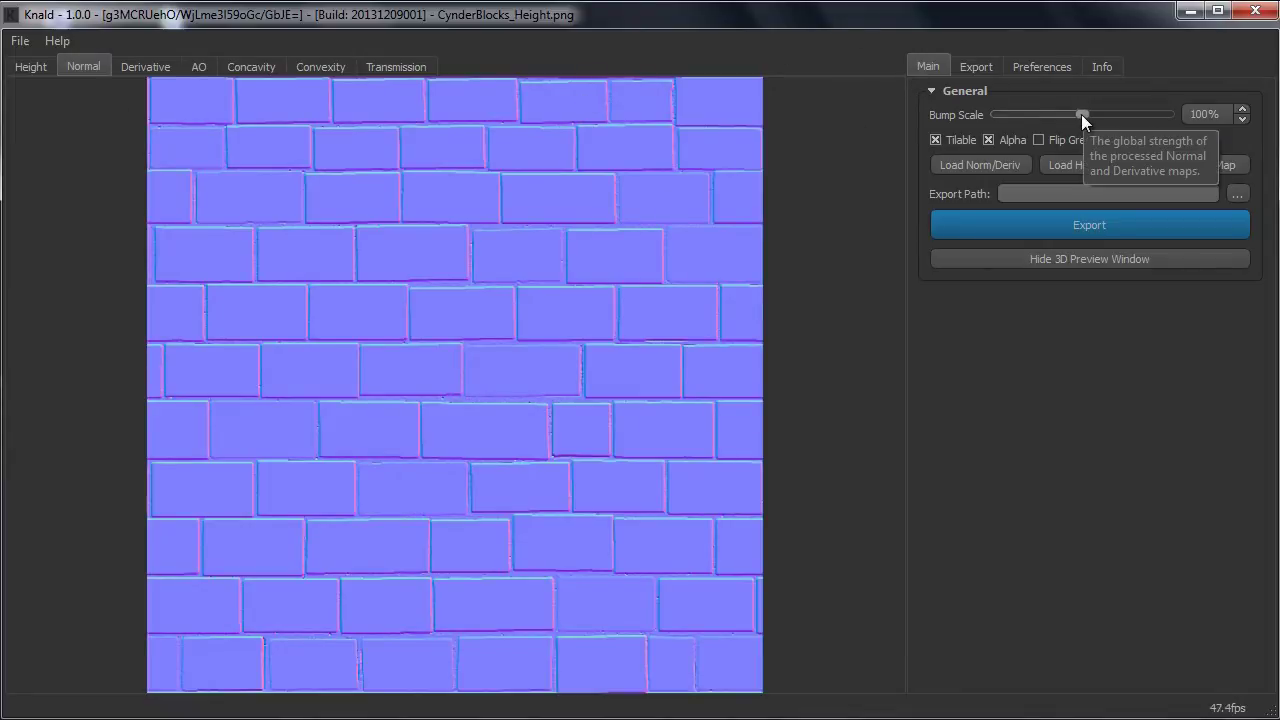
pyautogui.moveTo(1083, 116); pyautogui.dragTo(1117, 117)
pyautogui.click(145, 66)
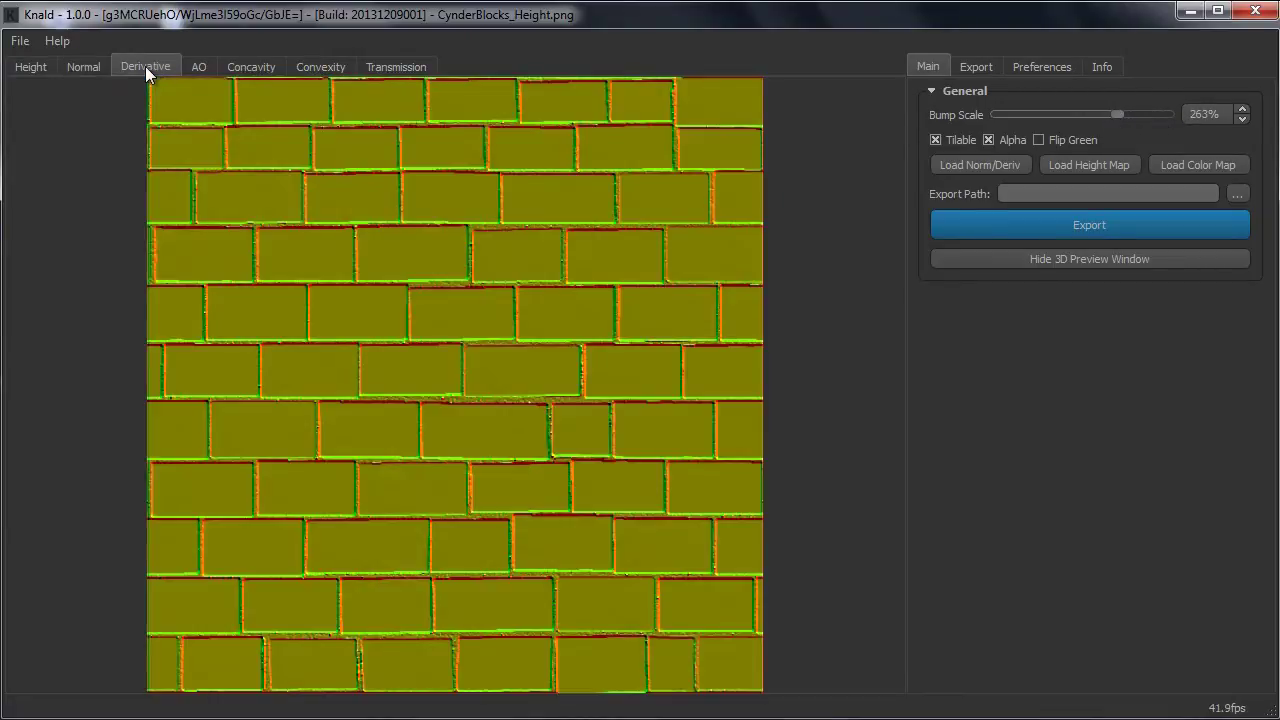
pyautogui.moveTo(1119, 112)
pyautogui.mouseDown()
pyautogui.moveTo(1153, 111)
pyautogui.moveTo(1104, 113)
pyautogui.mouseUp()
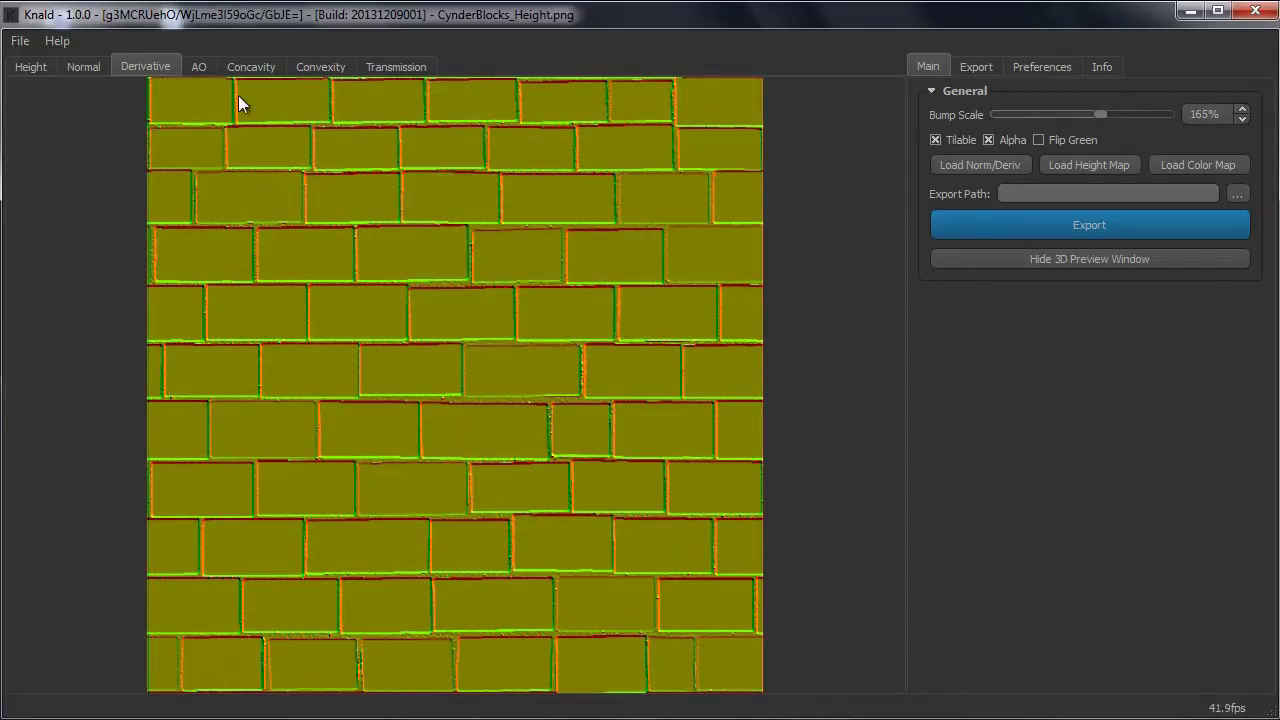
# Increase the AO map's scale, and set the concavity map's cavity scale to 229% with stabilization kept at 2.
pyautogui.click(205, 63)
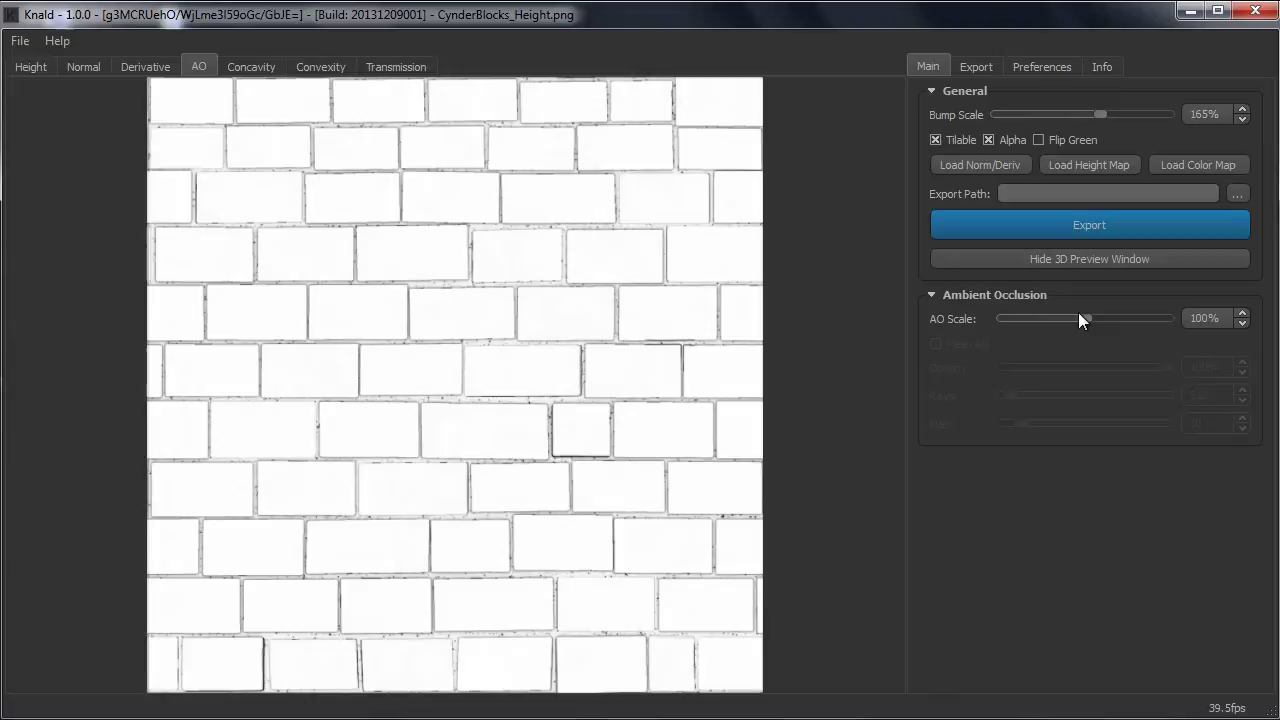
pyautogui.moveTo(1083, 315)
pyautogui.mouseDown()
pyautogui.moveTo(1194, 312)
pyautogui.moveTo(983, 318)
pyautogui.moveTo(1130, 318)
pyautogui.moveTo(1107, 318)
pyautogui.mouseUp()
pyautogui.click(265, 67)
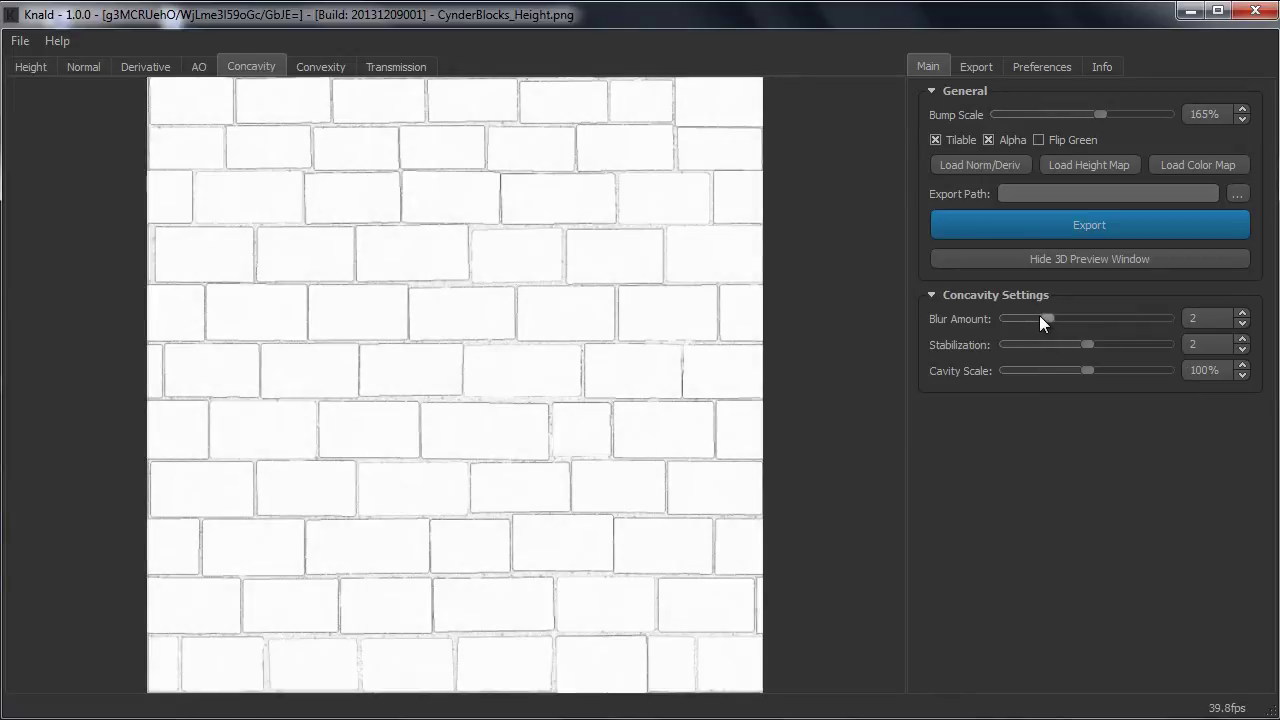
pyautogui.moveTo(1087, 345); pyautogui.dragTo(1004, 346)
pyautogui.moveTo(1087, 370); pyautogui.dragTo(1115, 368)
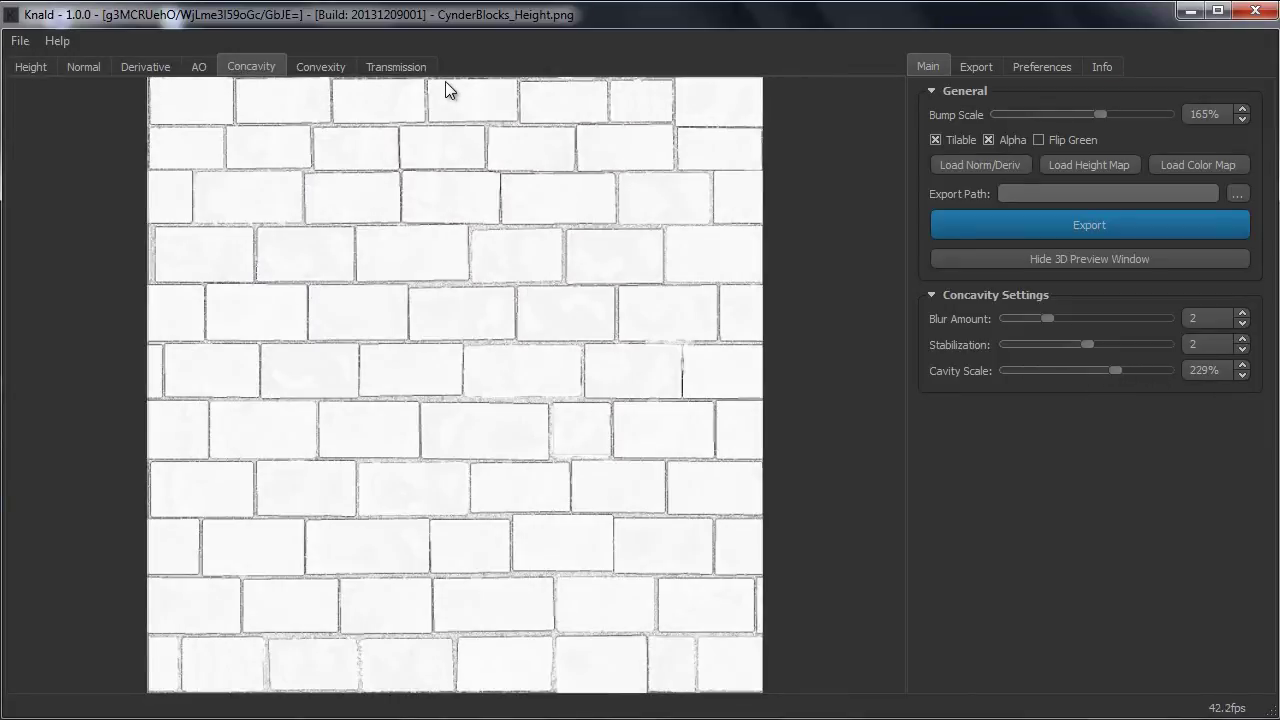
# Set the convexity map's contrast to 144%, stabilization to 3 and blur amount to 3.
pyautogui.click(306, 70)
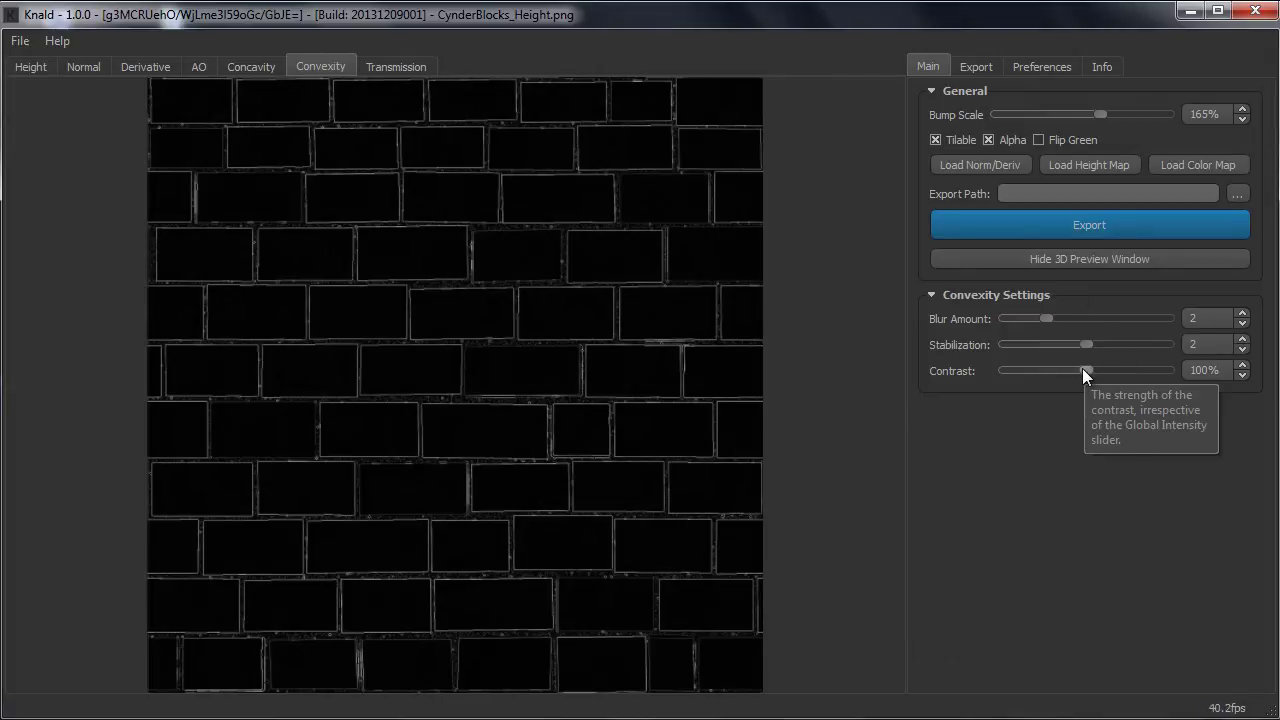
pyautogui.moveTo(1082, 368); pyautogui.dragTo(1131, 368)
pyautogui.moveTo(1132, 368); pyautogui.dragTo(1095, 372)
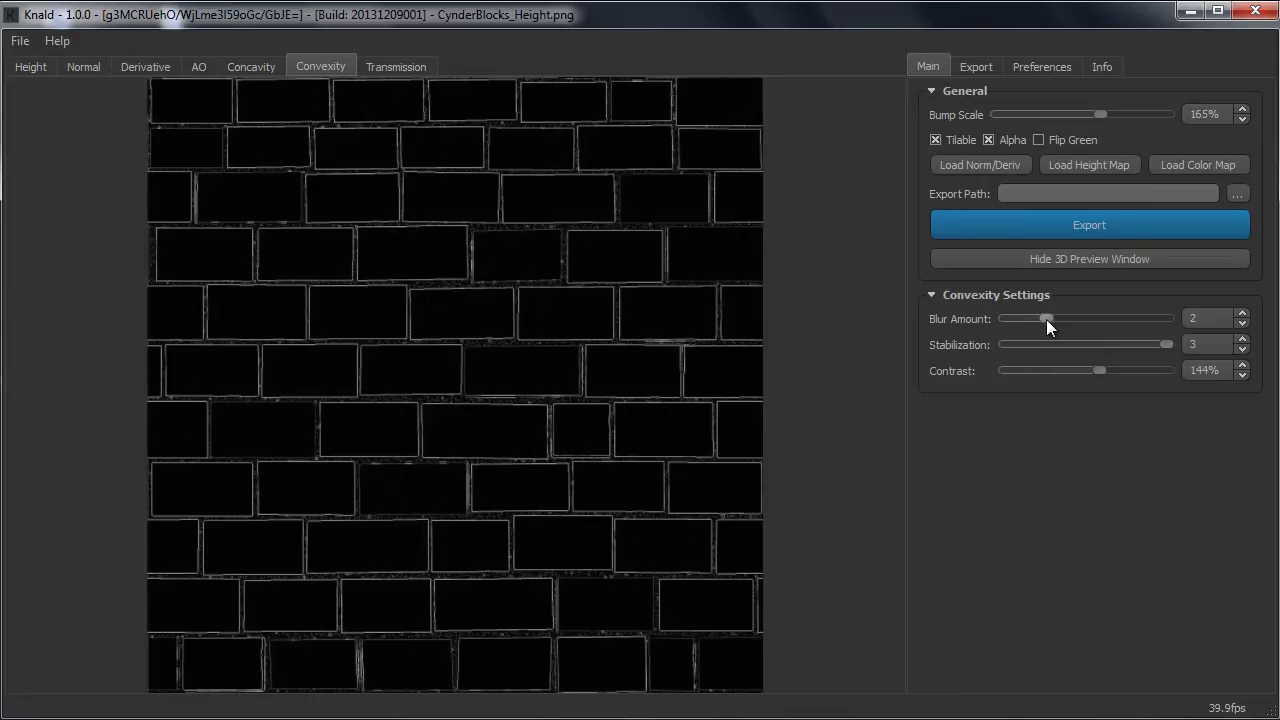
pyautogui.moveTo(1048, 320); pyautogui.dragTo(1086, 322)
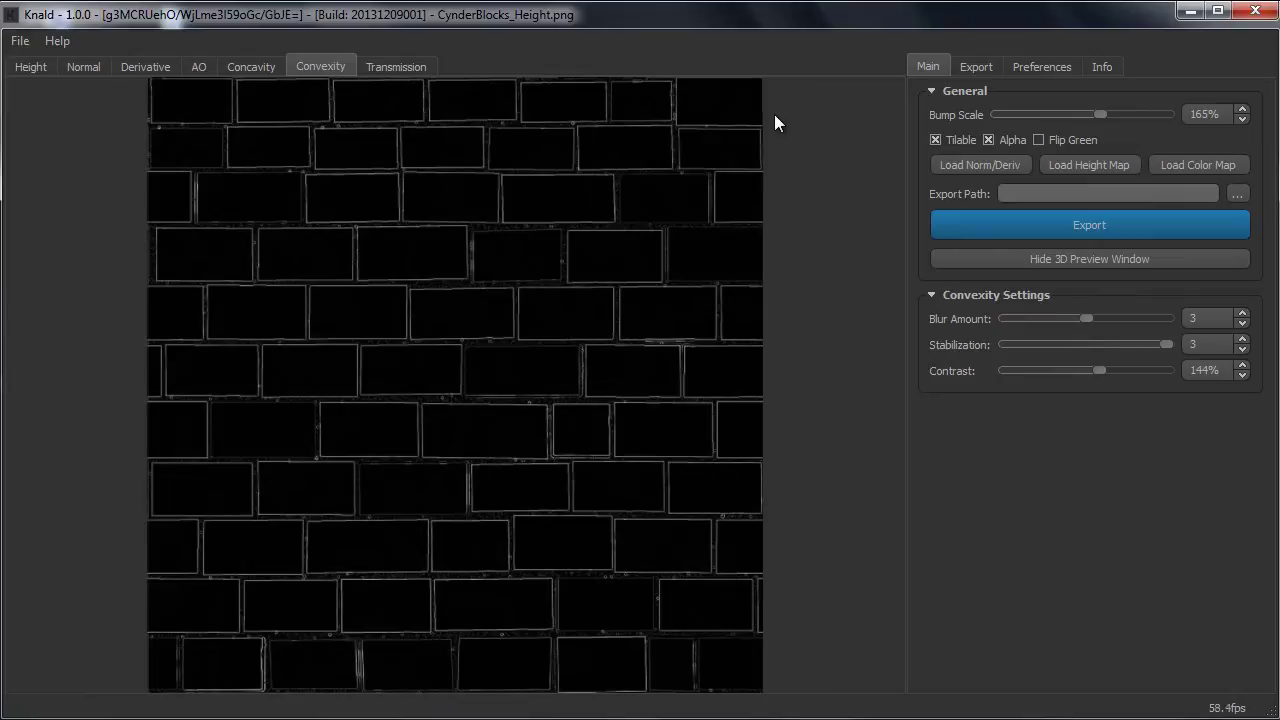
# Review the height, normal, derivative, AO, concavity and convexity maps in sequence with their adjusted settings.
pyautogui.click(33, 64)
pyautogui.click(98, 67)
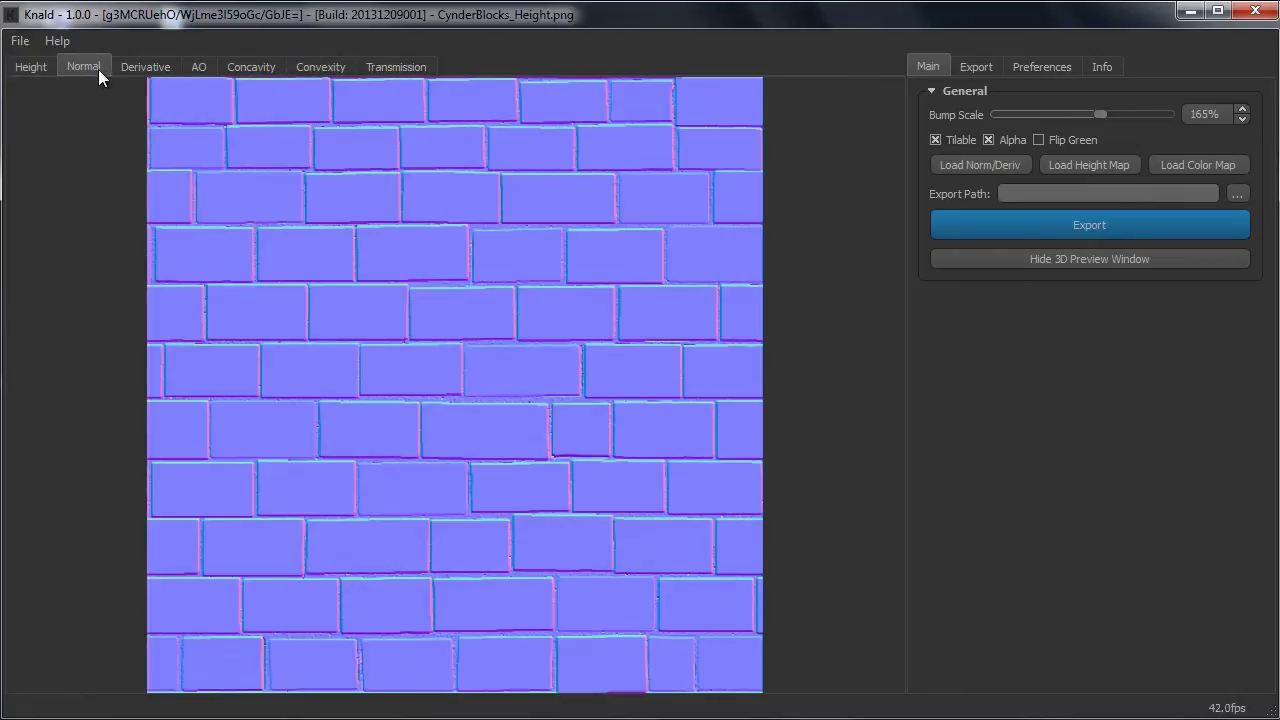
pyautogui.click(164, 63)
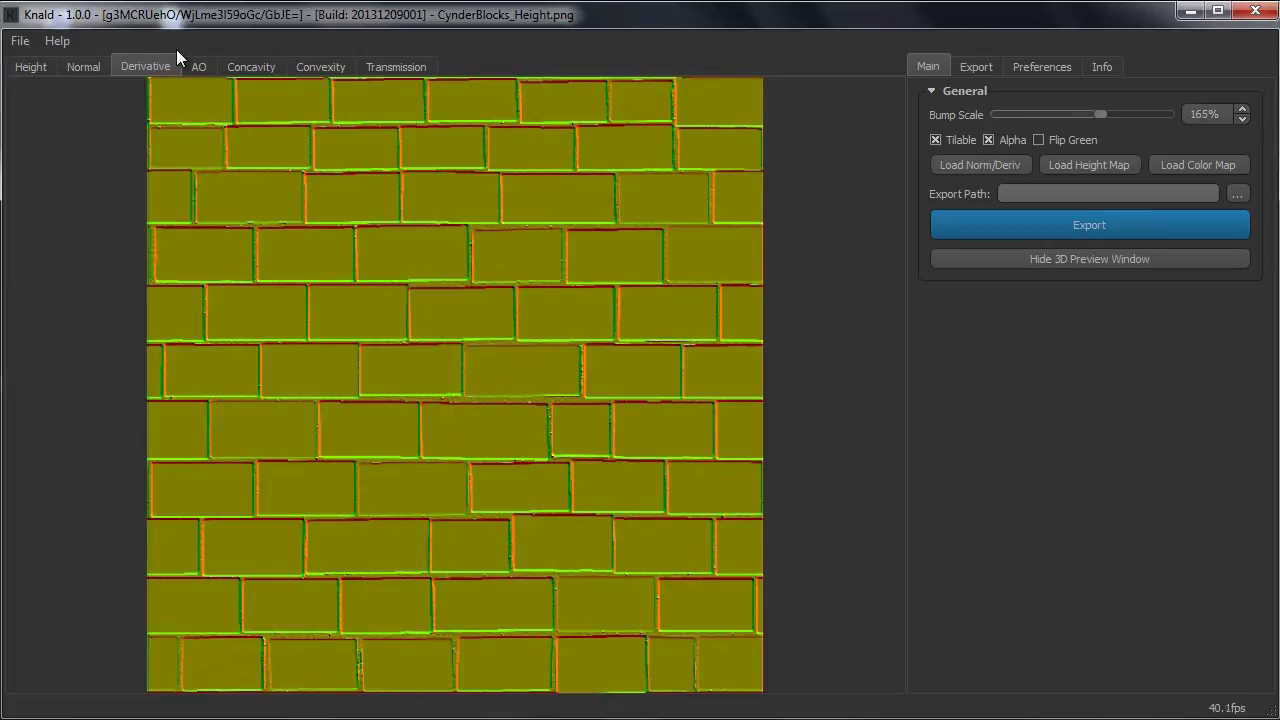
pyautogui.click(207, 66)
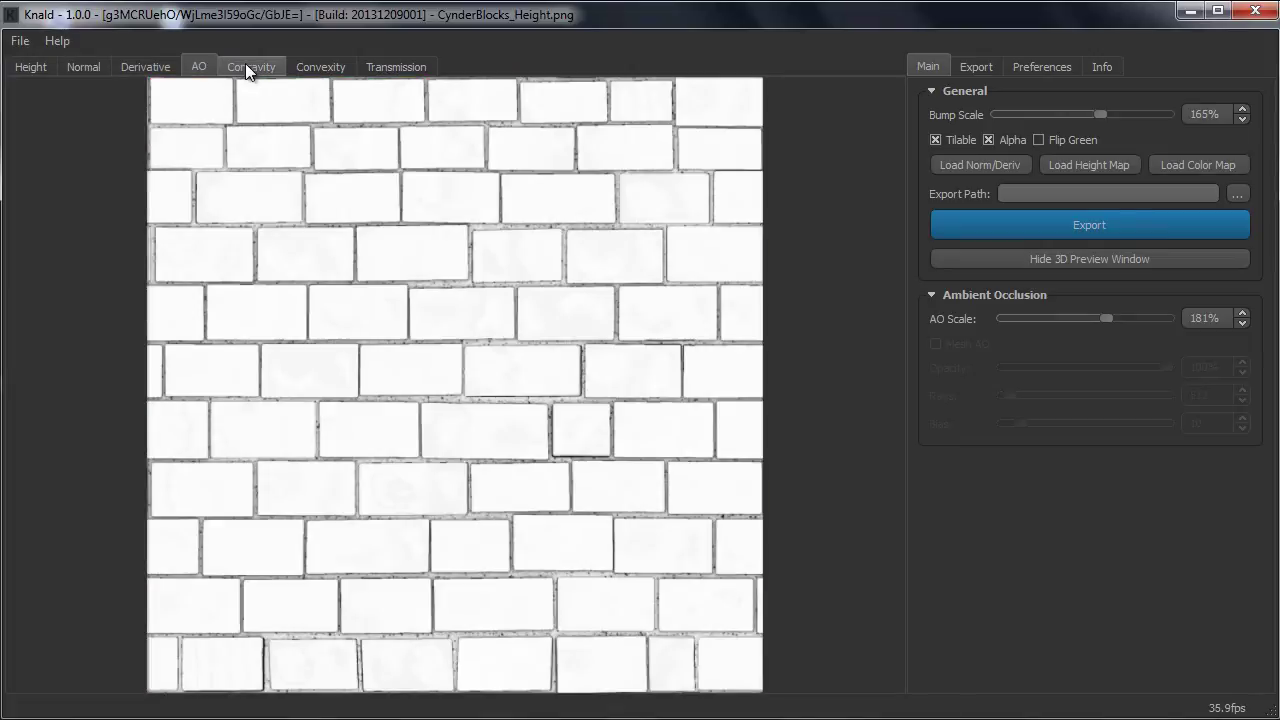
pyautogui.click(247, 65)
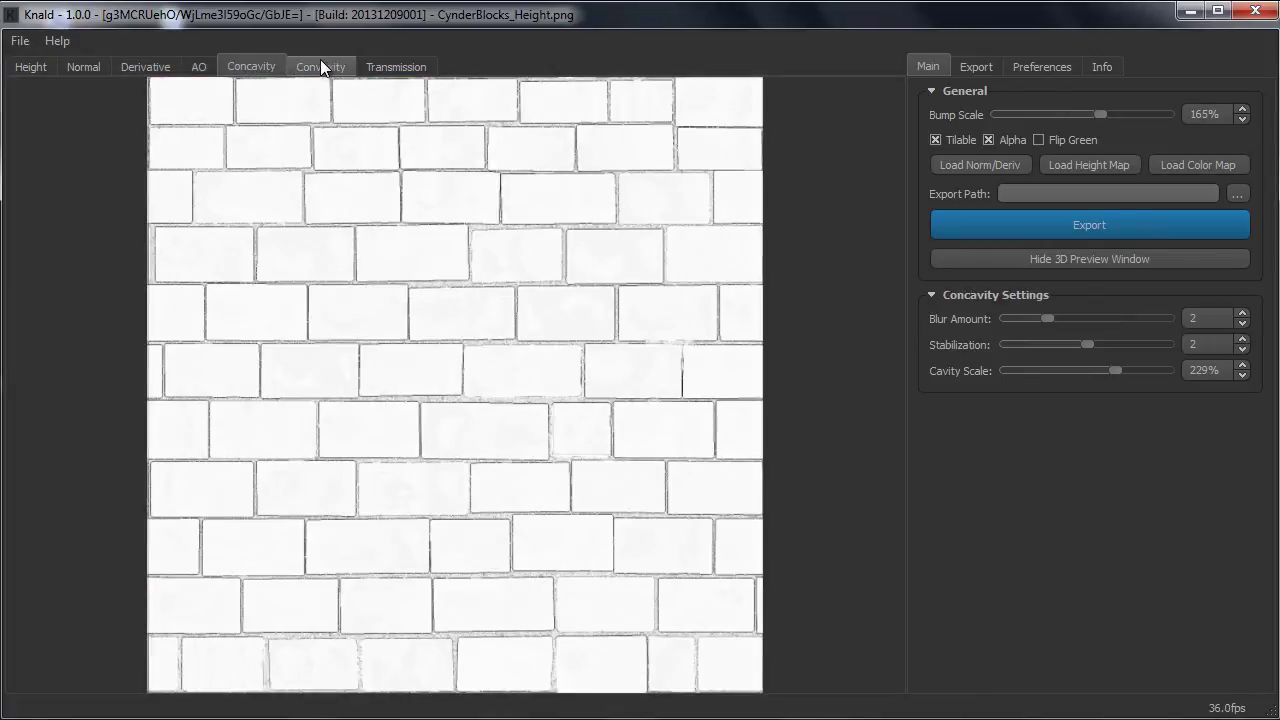
pyautogui.click(320, 66)
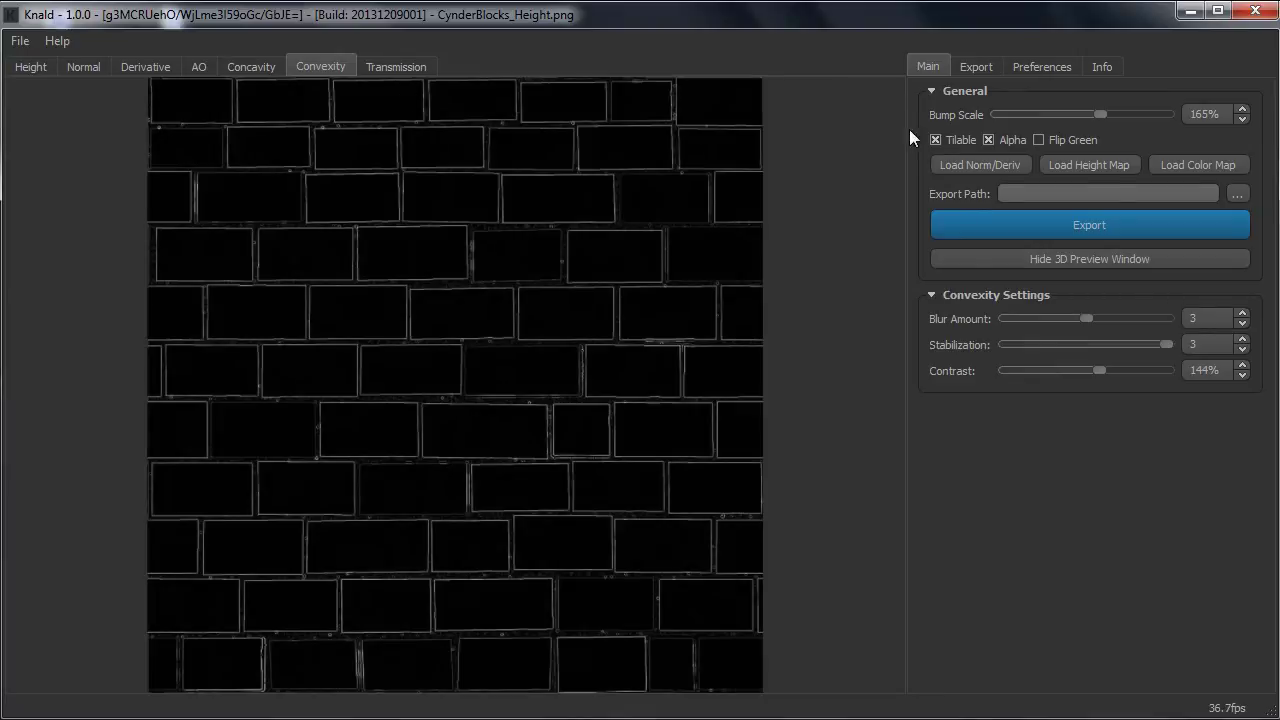
# Include the normal map in the export and set the normal, AO and concavity maps to TGA format.
pyautogui.click(976, 67)
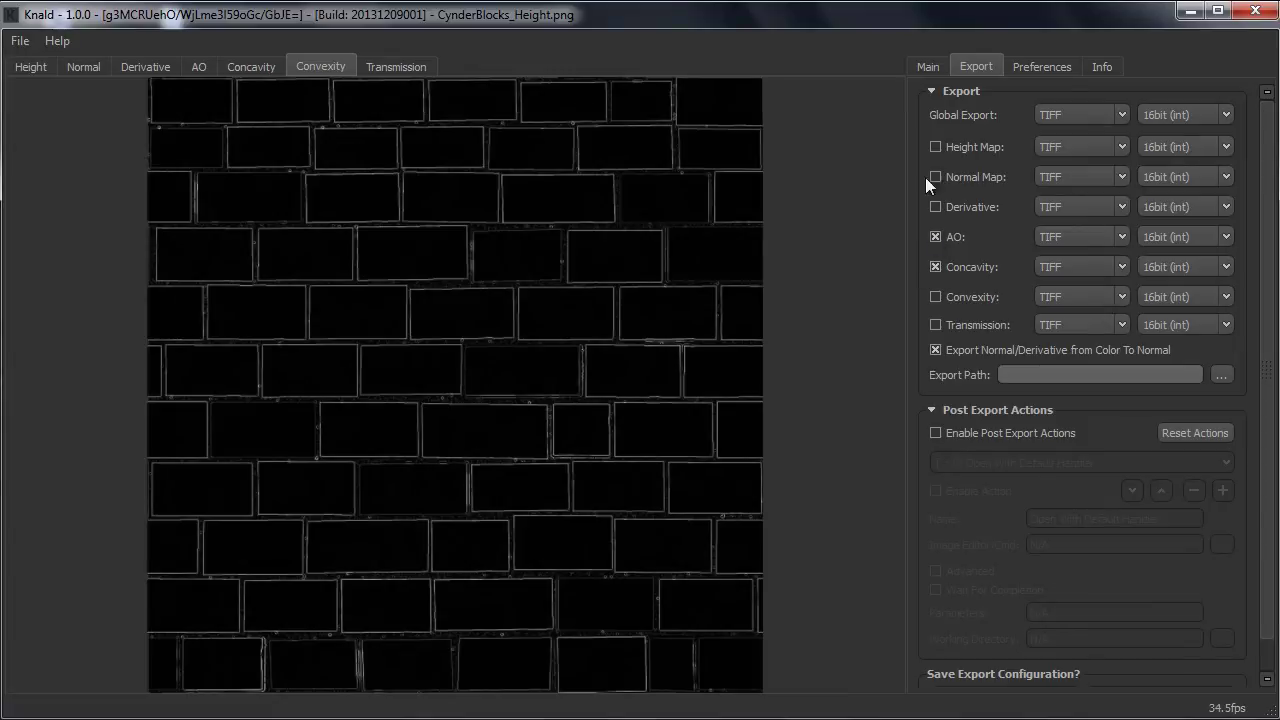
pyautogui.click(1122, 176)
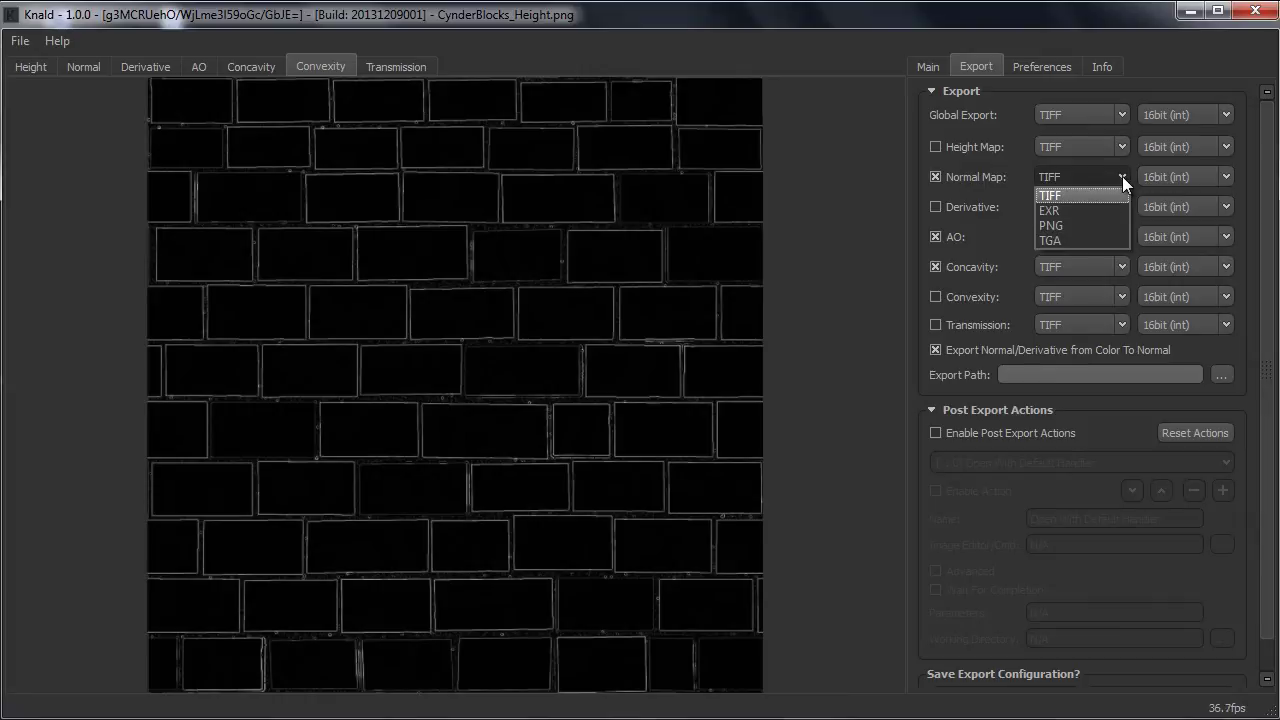
pyautogui.click(1101, 241)
pyautogui.click(1121, 238)
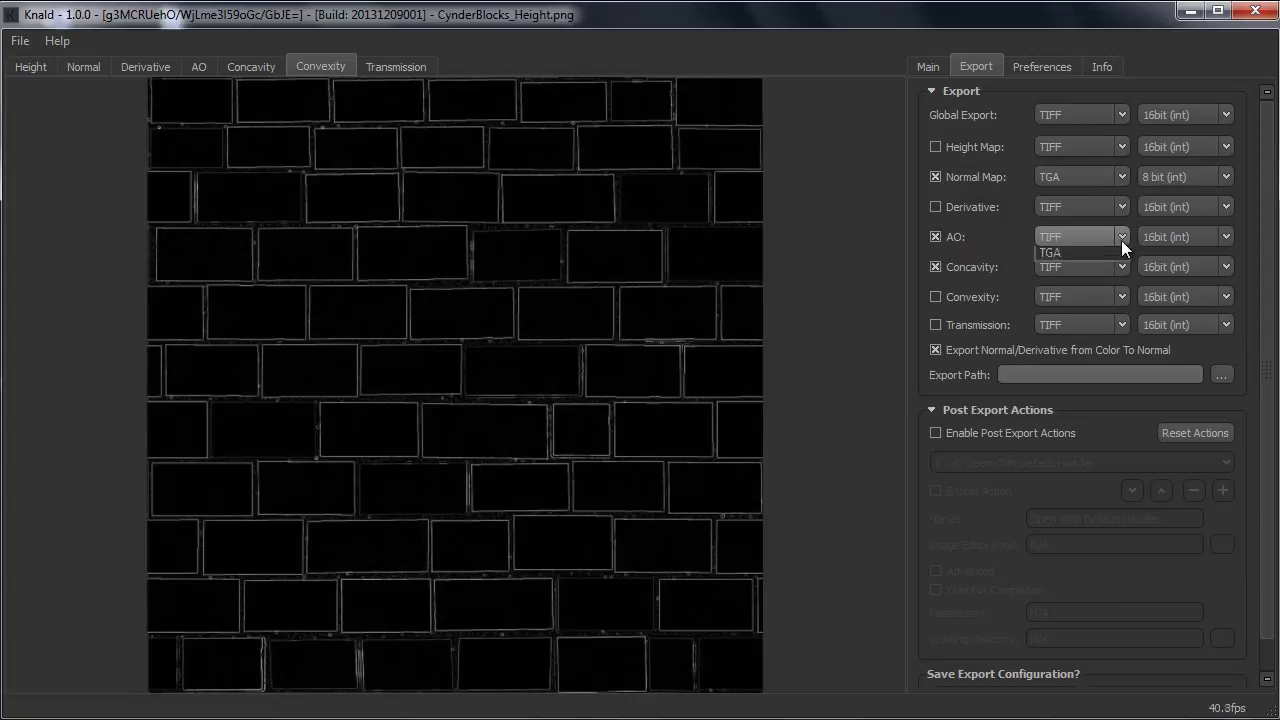
pyautogui.click(1089, 298)
pyautogui.click(1111, 267)
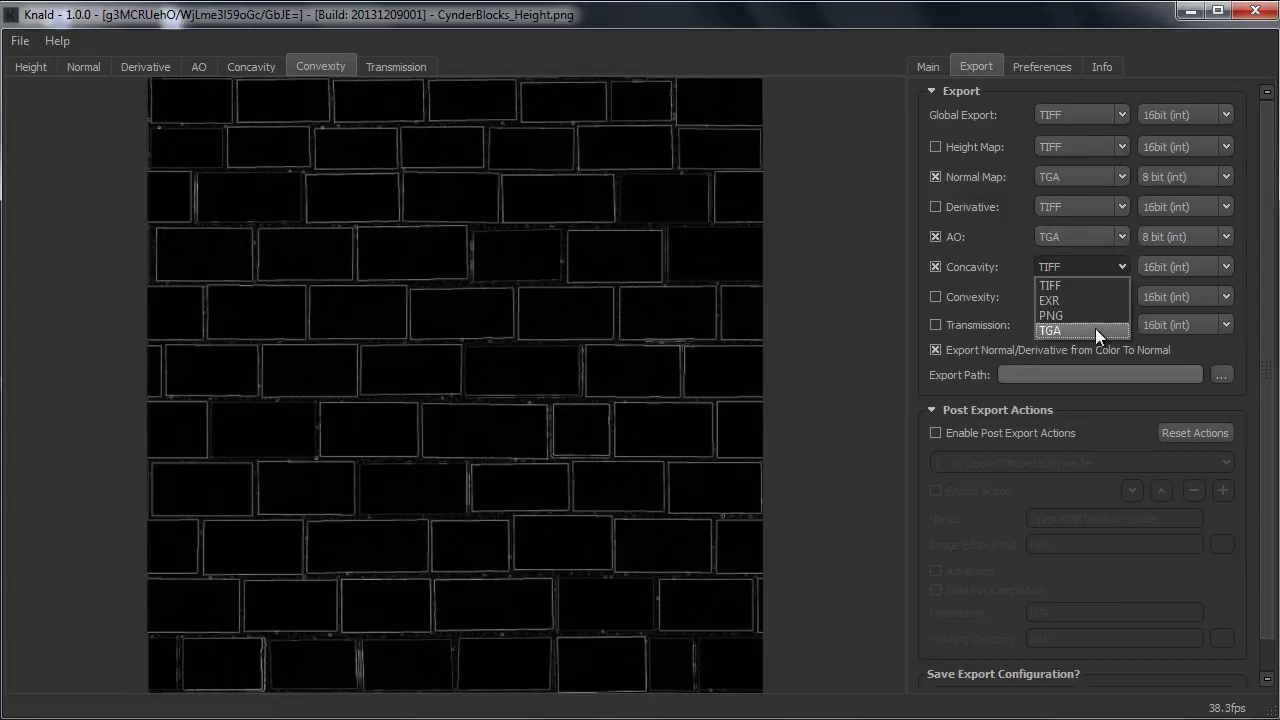
pyautogui.click(1095, 329)
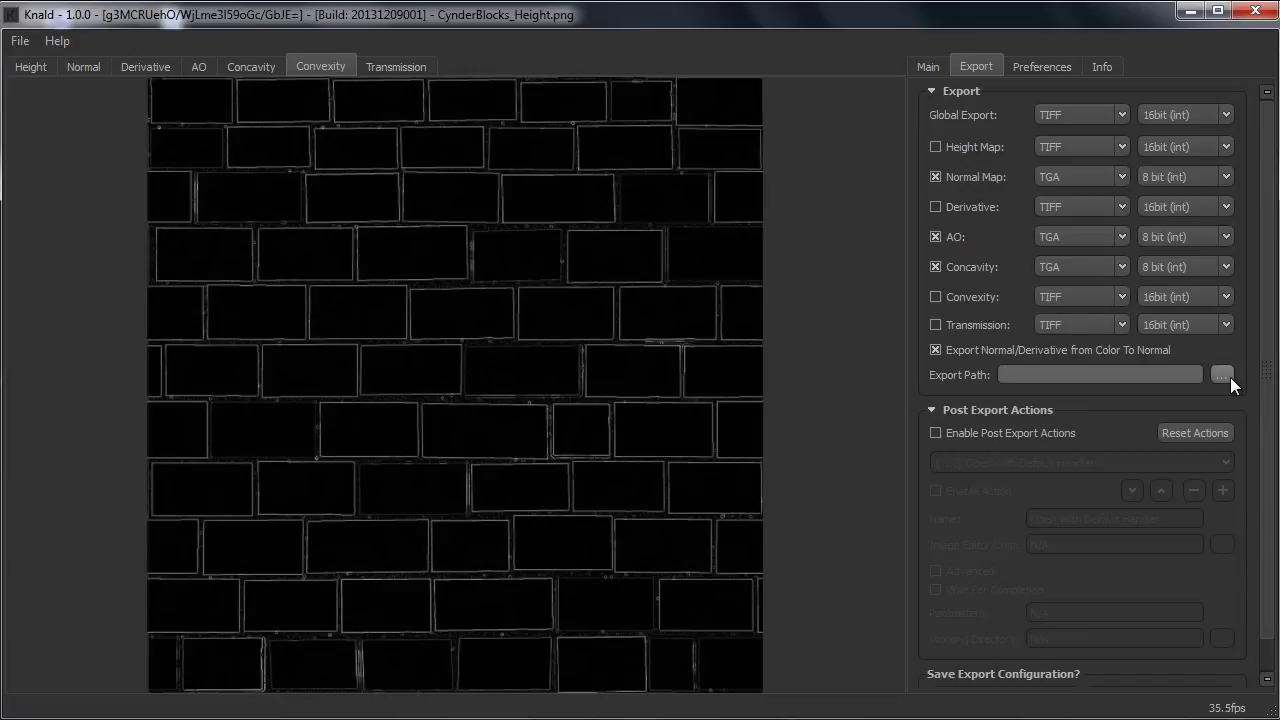
# Set the export path to the desktop's 3Dmotive/KnaldIntroduction/Textures folder and export the enabled maps.
pyautogui.click(1221, 375)
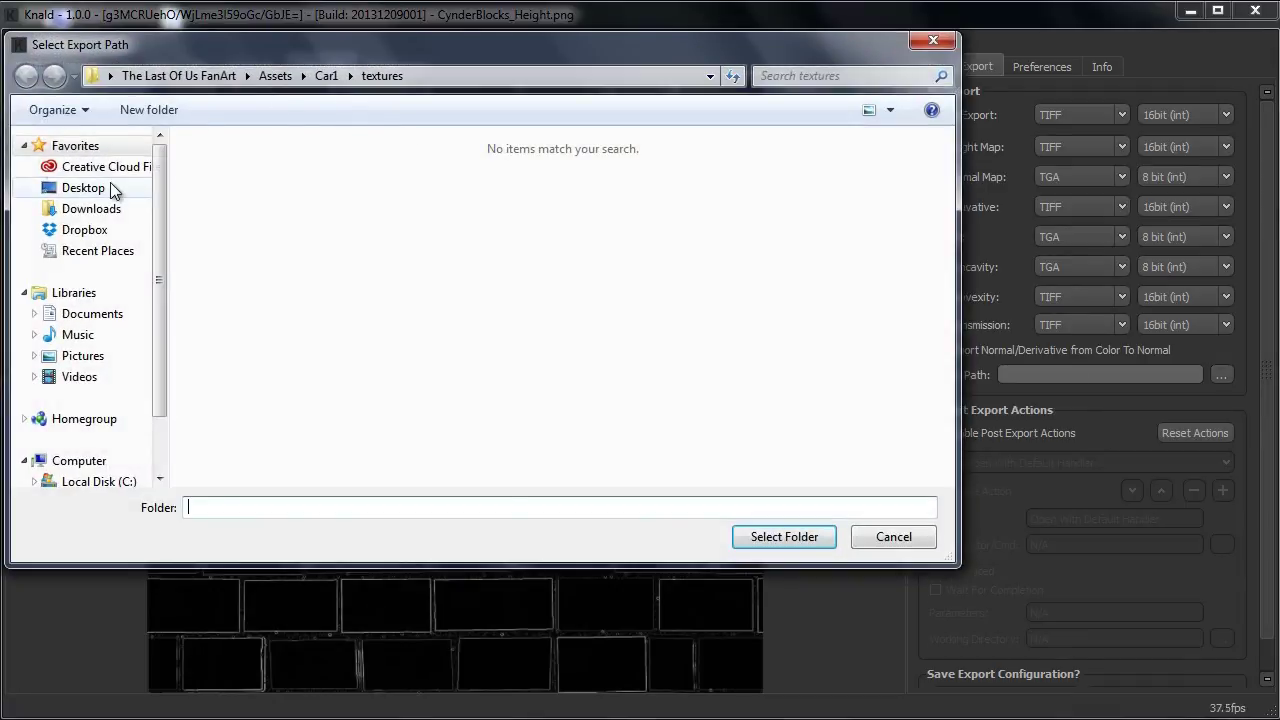
pyautogui.click(110, 188)
pyautogui.doubleClick(330, 342)
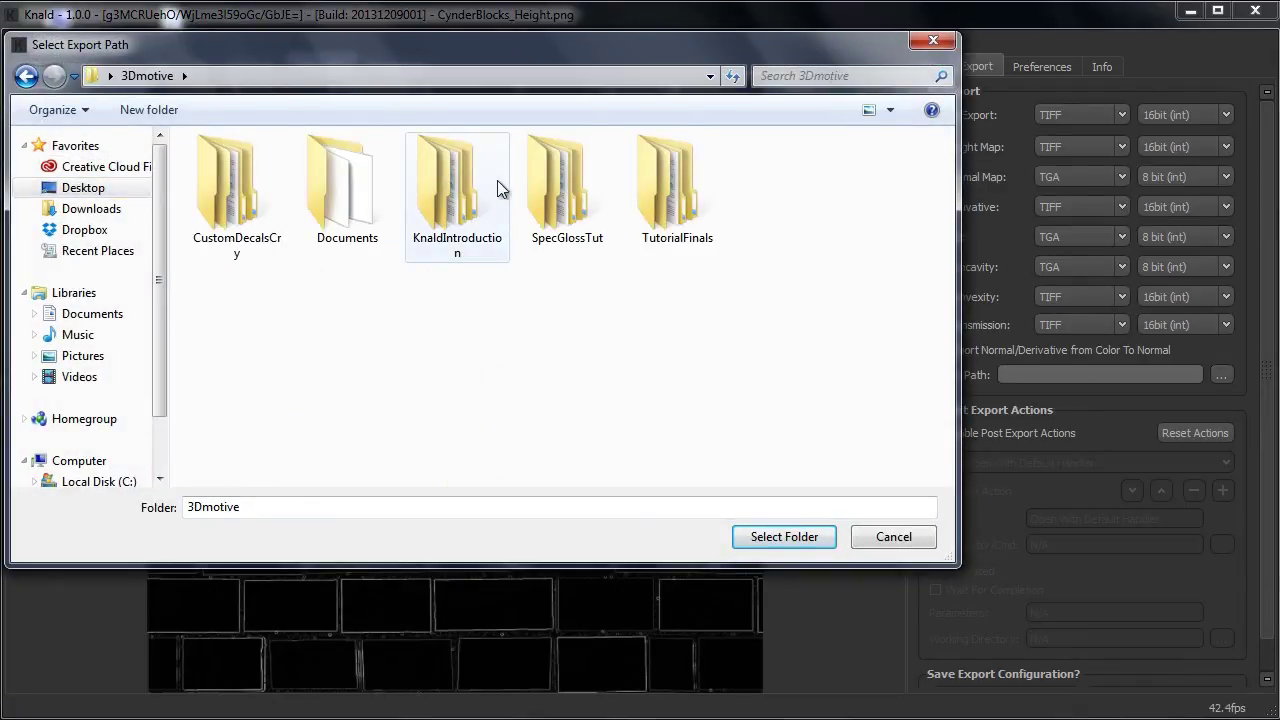
pyautogui.doubleClick(464, 165)
pyautogui.doubleClick(246, 166)
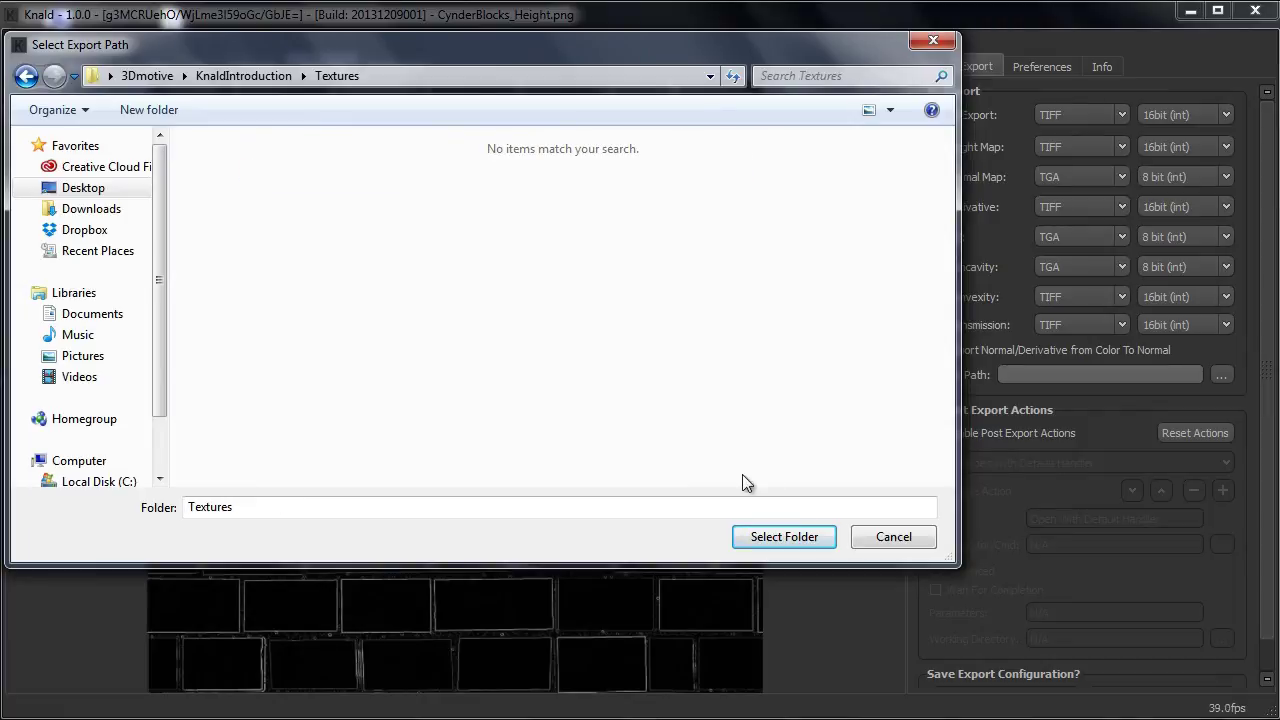
pyautogui.click(808, 537)
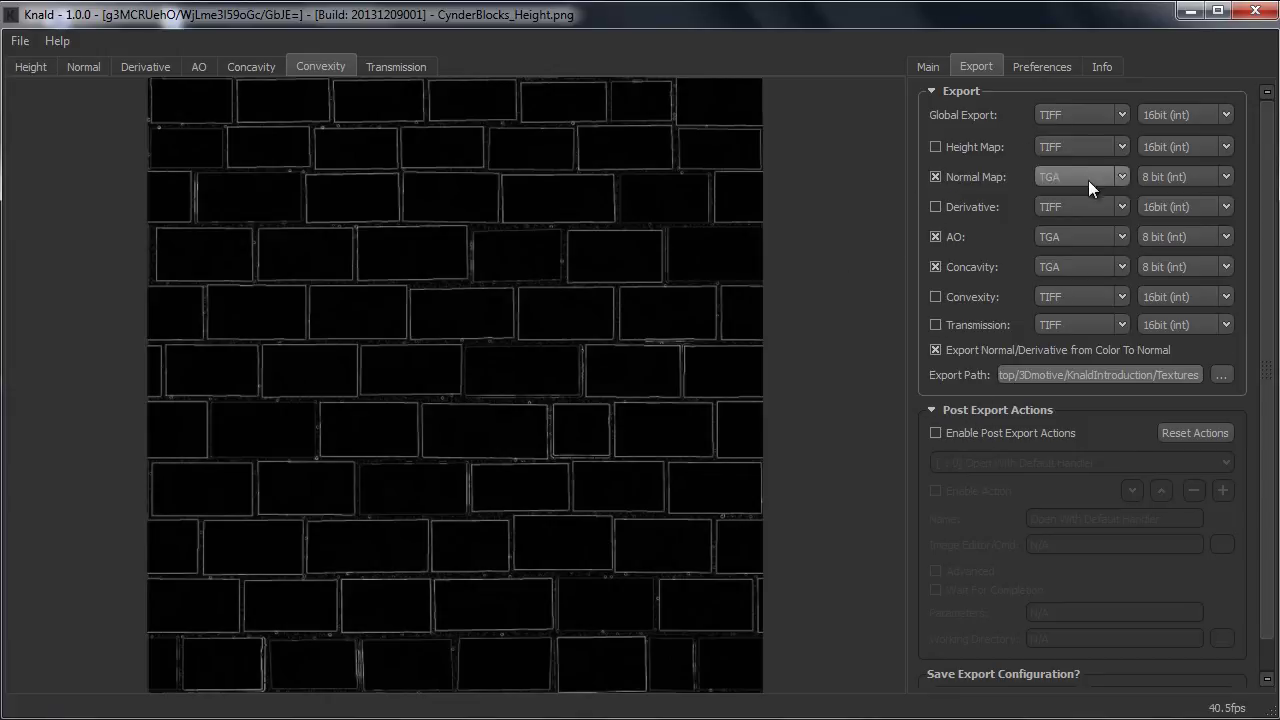
pyautogui.click(928, 66)
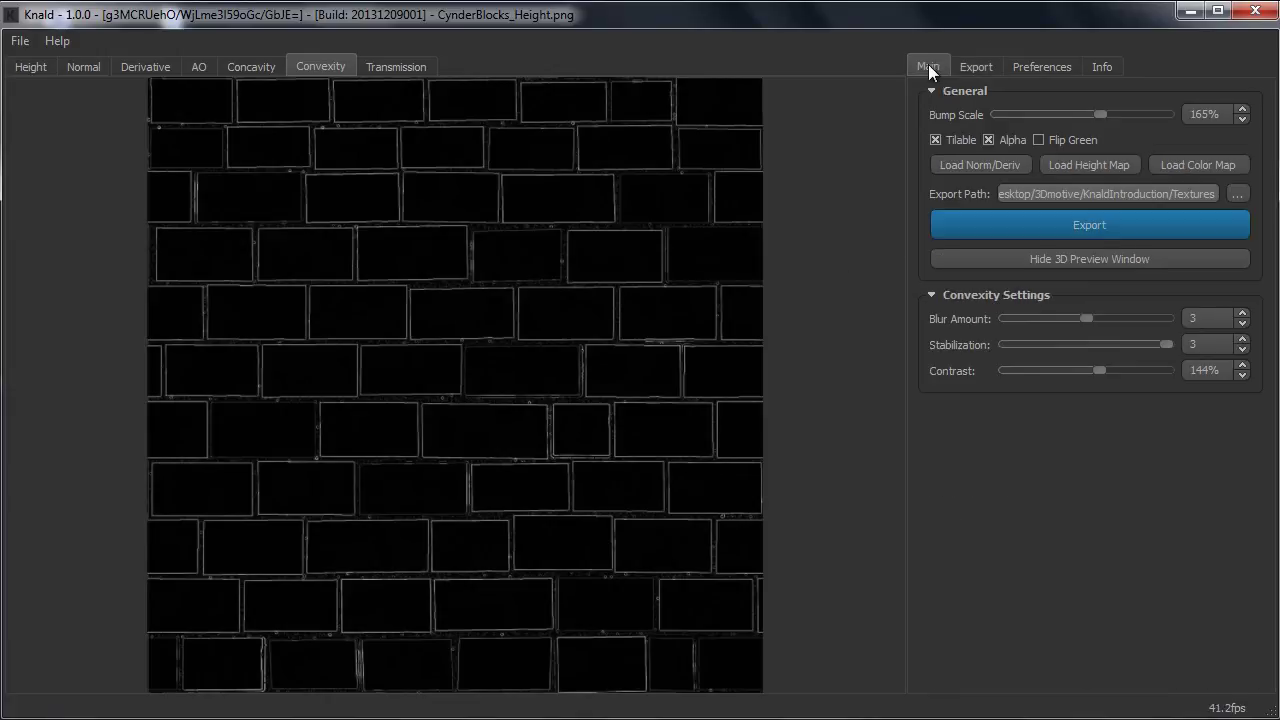
pyautogui.click(1044, 216)
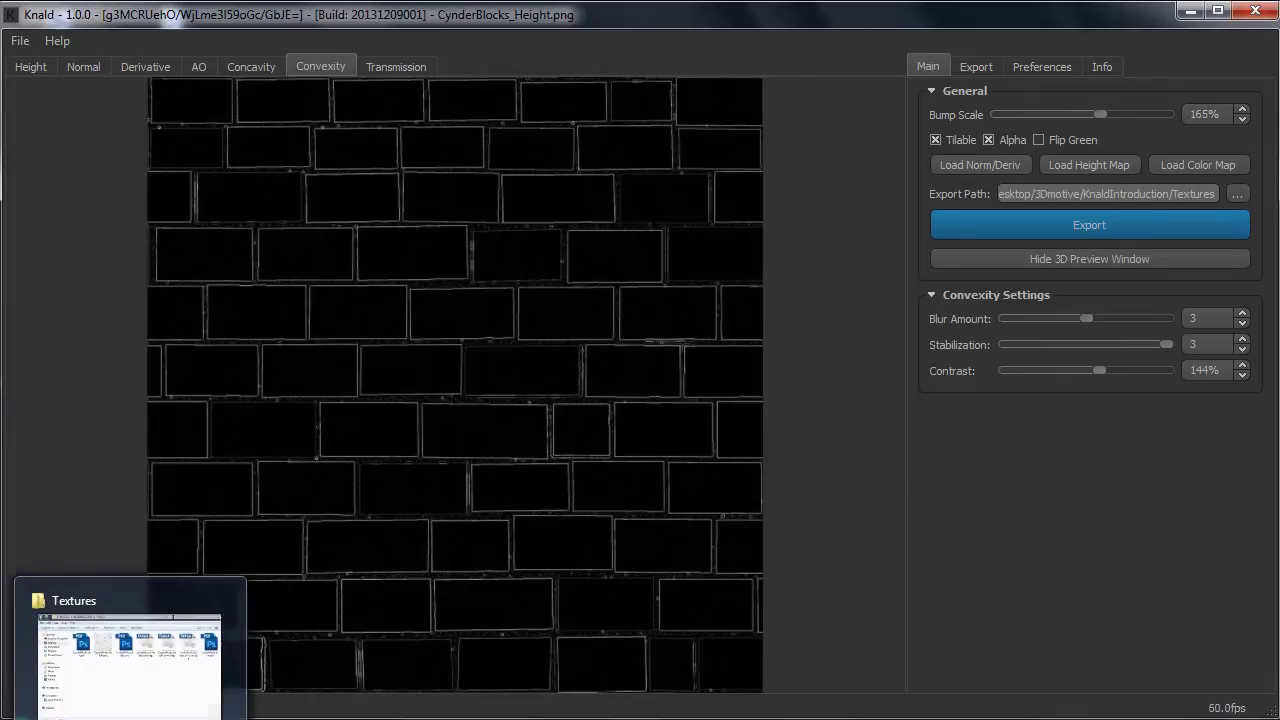
# Switch to the Textures folder in Windows Explorer and check the exported cavity, normal and occlusion TGA files against the source height PNG.
pyautogui.click(71, 606)
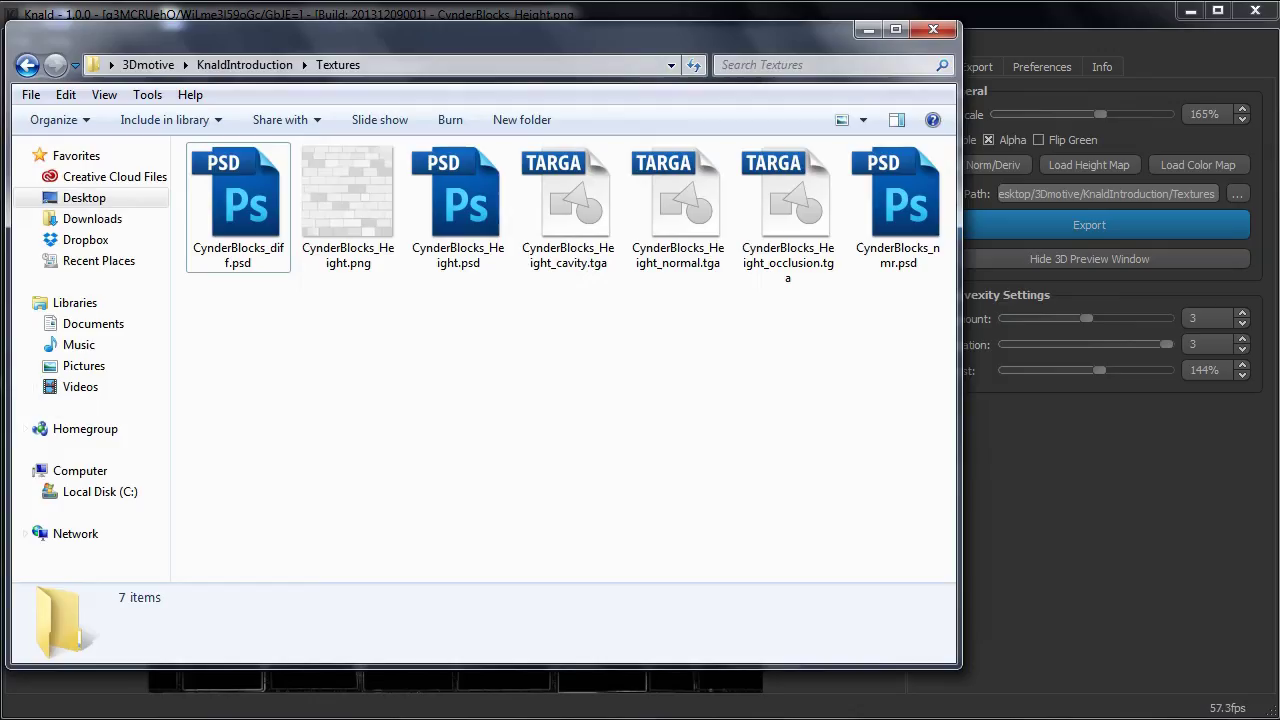
pyautogui.click(565, 215)
pyautogui.click(673, 216)
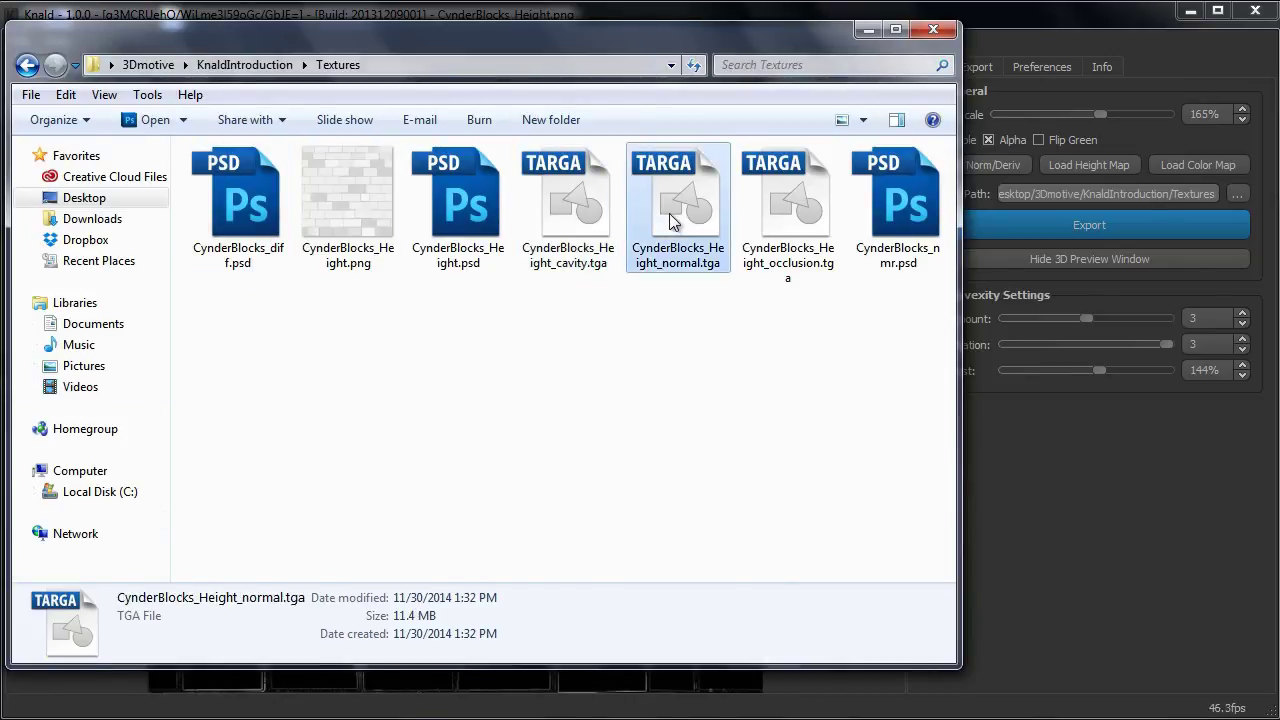
pyautogui.click(779, 231)
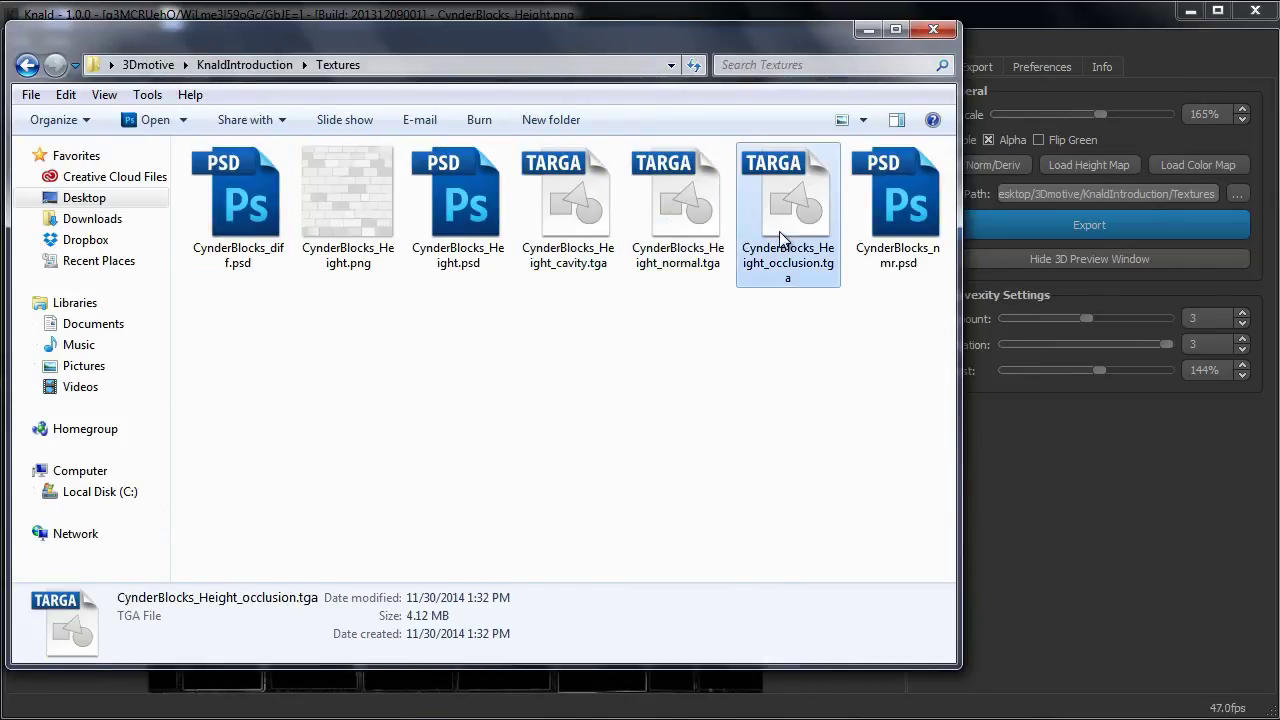
pyautogui.click(369, 217)
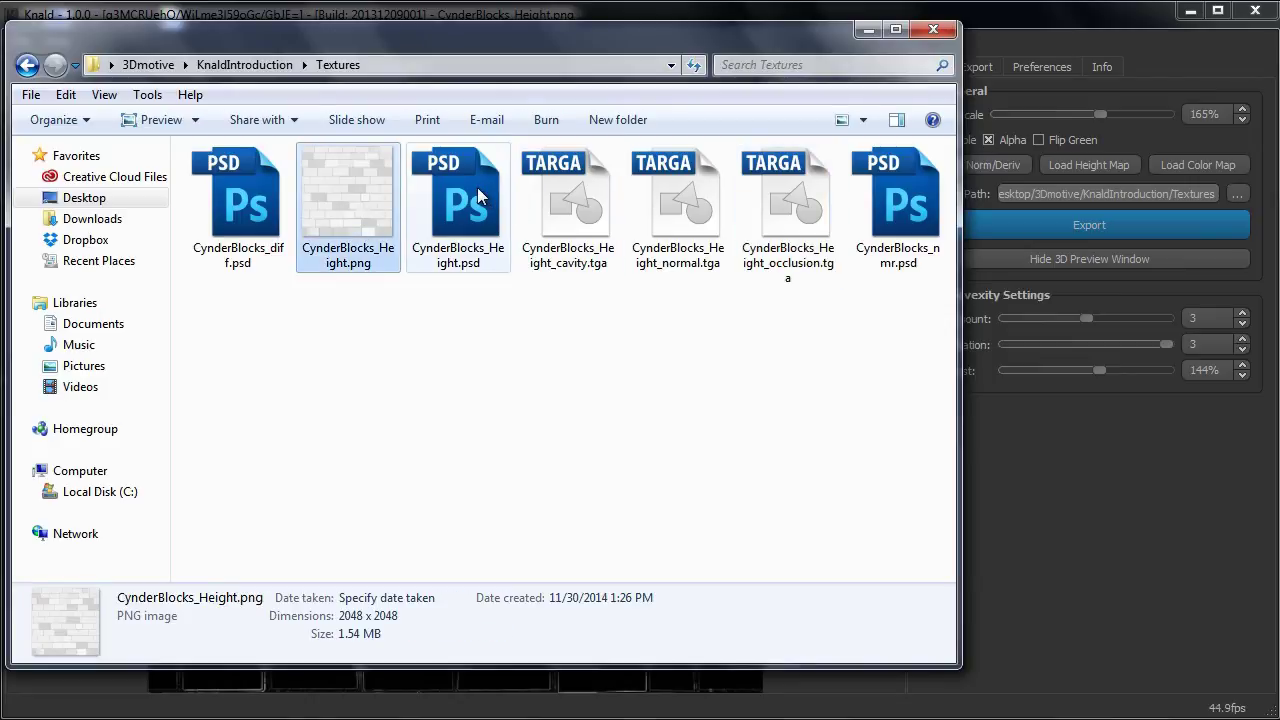
# Open CynderBlocks_Height_cavity.tga in Photoshop, examine it up close and return to the Textures folder.
pyautogui.doubleClick(548, 193)
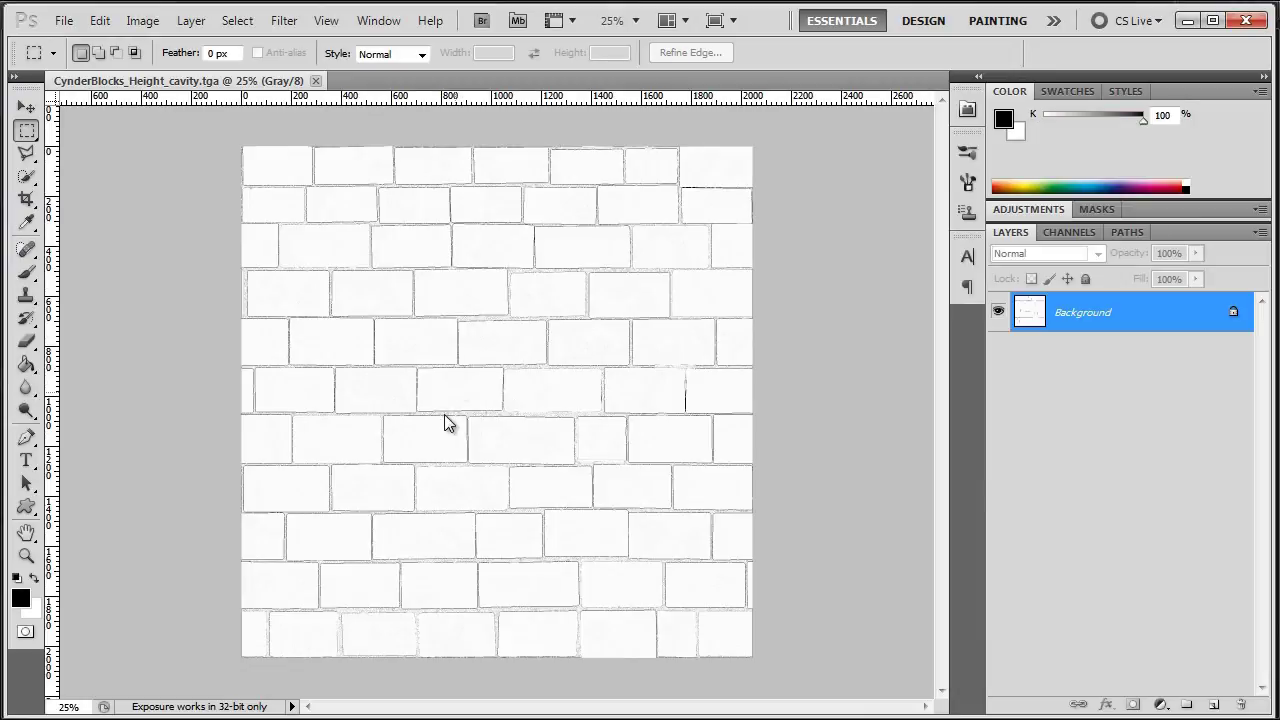
pyautogui.keyDown('alt'); pyautogui.scroll(2, 523, 180); pyautogui.keyUp('alt')
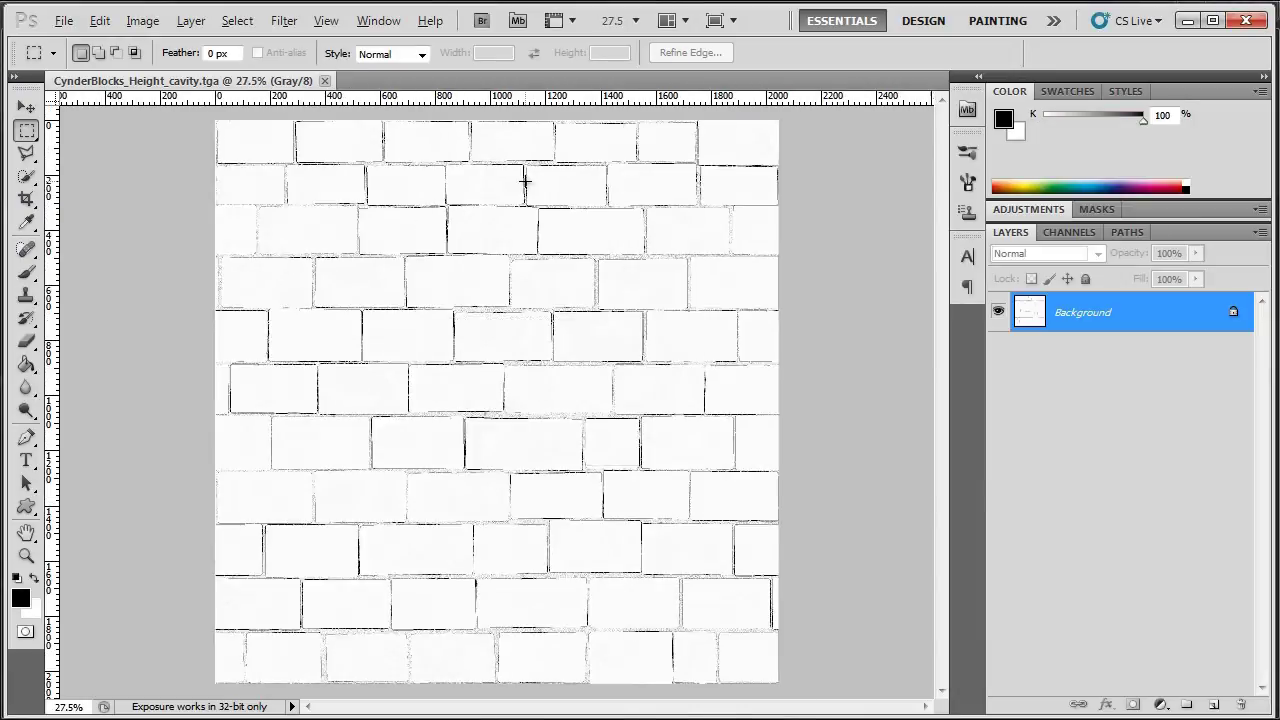
pyautogui.keyDown('alt'); pyautogui.scroll(-2, 517, 203); pyautogui.keyUp('alt')
pyautogui.hotkey('alt', 'Tab')
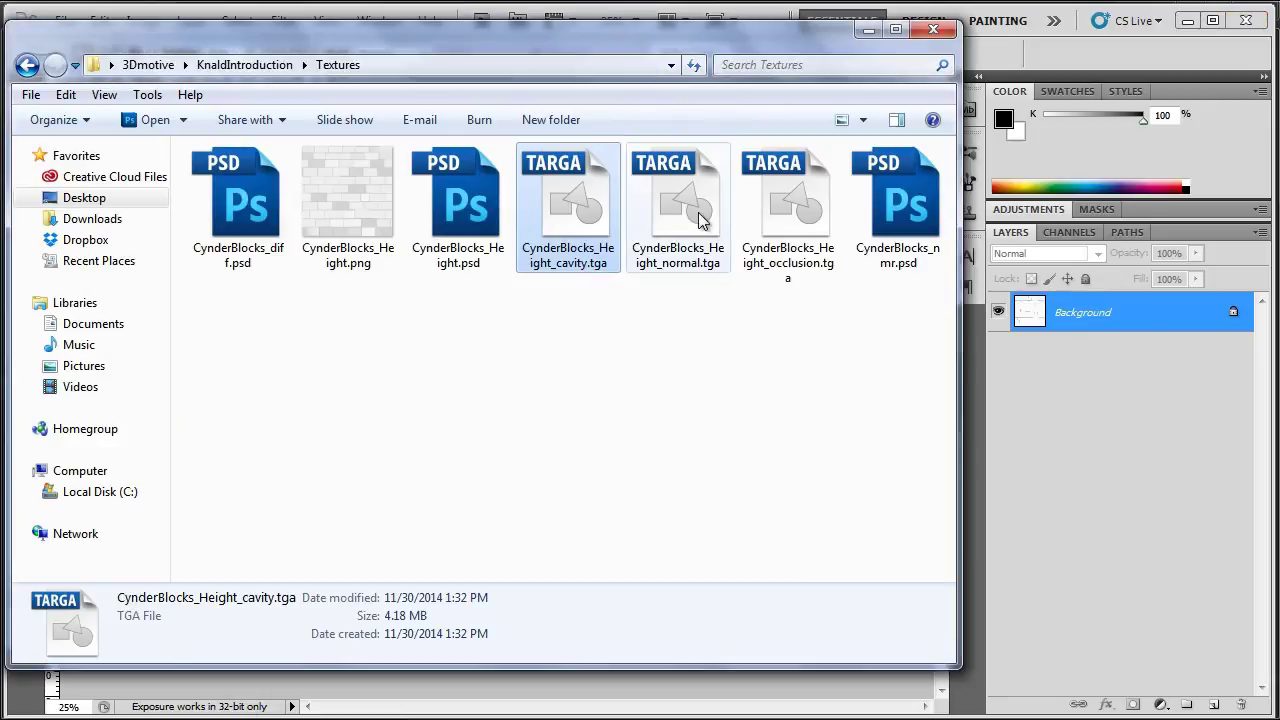
# Open CynderBlocks_Height_normal.tga and CynderBlocks_Height_occlusion.tga in Photoshop to inspect them, and switch back to Knald.
pyautogui.doubleClick(698, 217)
pyautogui.keyDown('alt'); pyautogui.scroll(2, 471, 334); pyautogui.keyUp('alt')
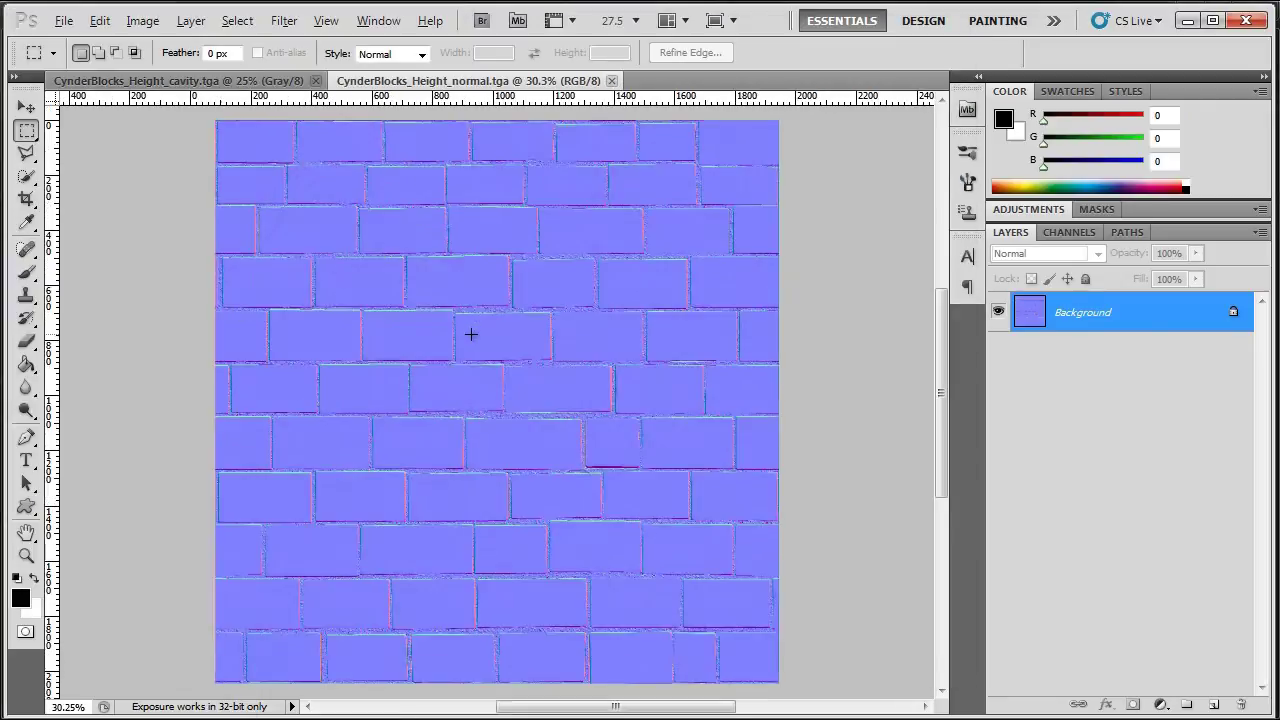
pyautogui.hotkey('alt', 'Tab')
pyautogui.doubleClick(805, 220)
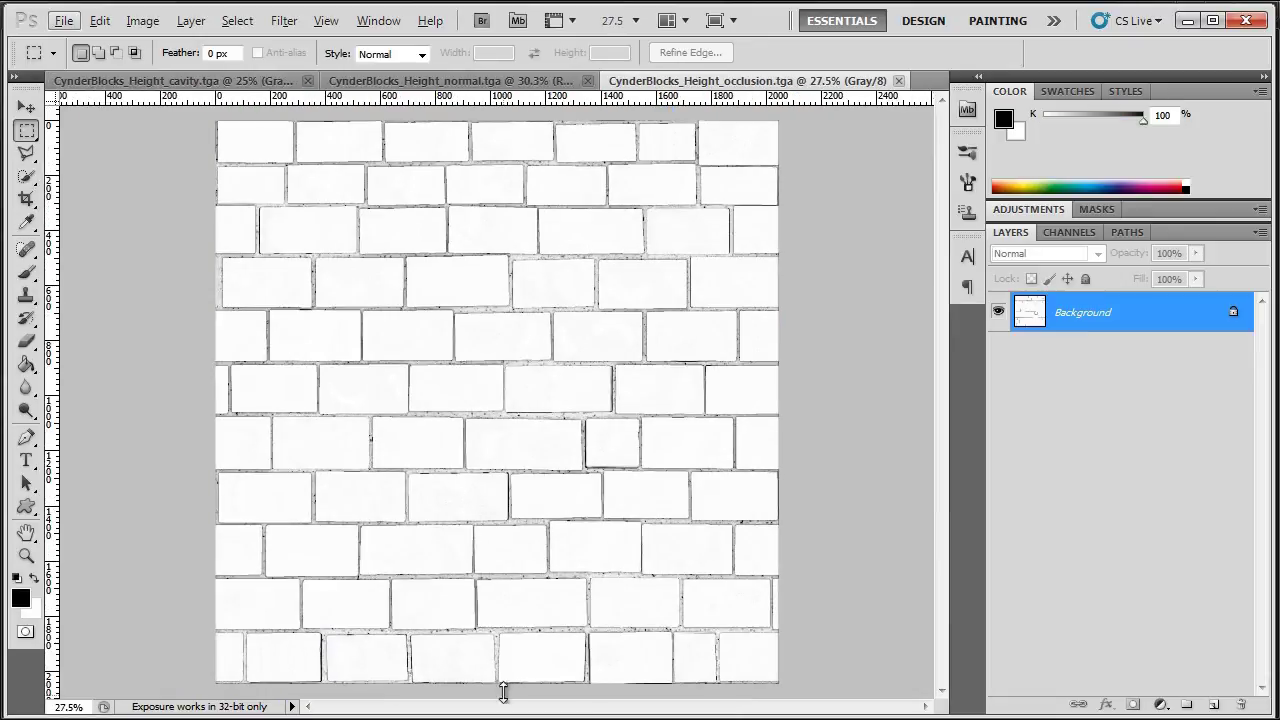
pyautogui.hotkey('alt', 'Tab')
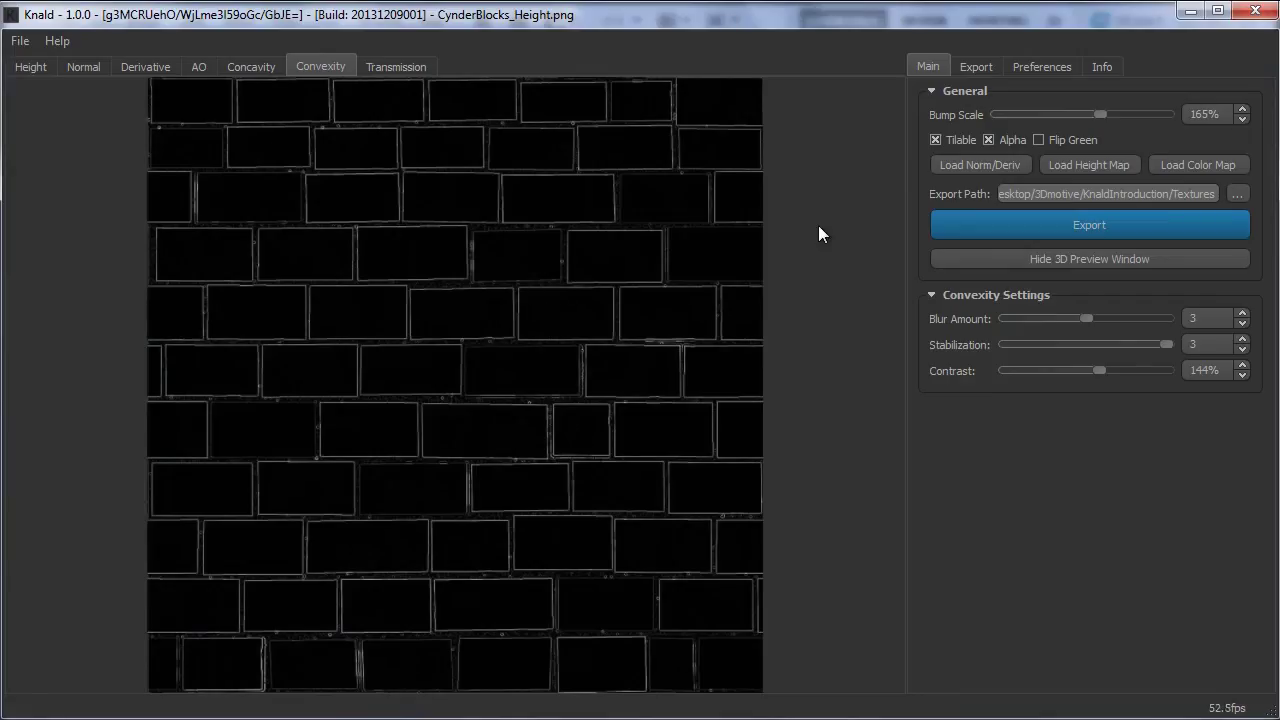